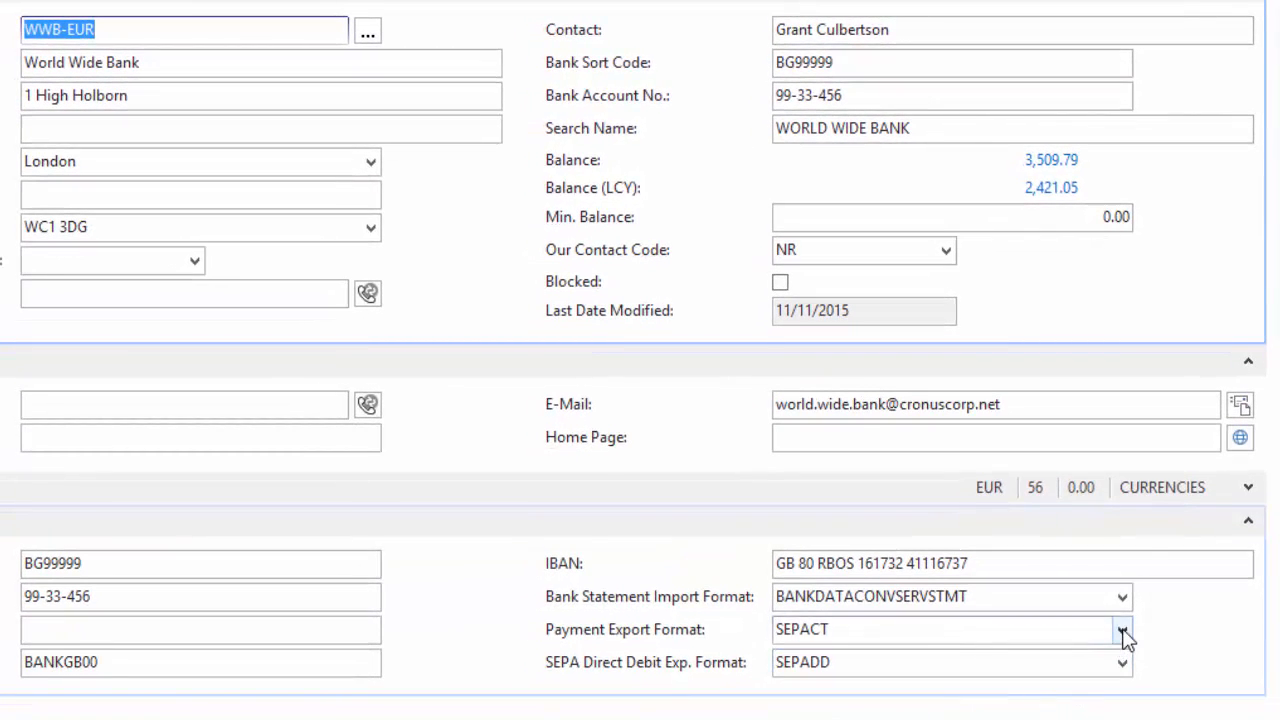
Set the payment export format of the WWB-EUR bank account to SEPACT (SEPA Credit Transfer) and close the card
{"action": "left_click", "coordinate": [1123, 630]}
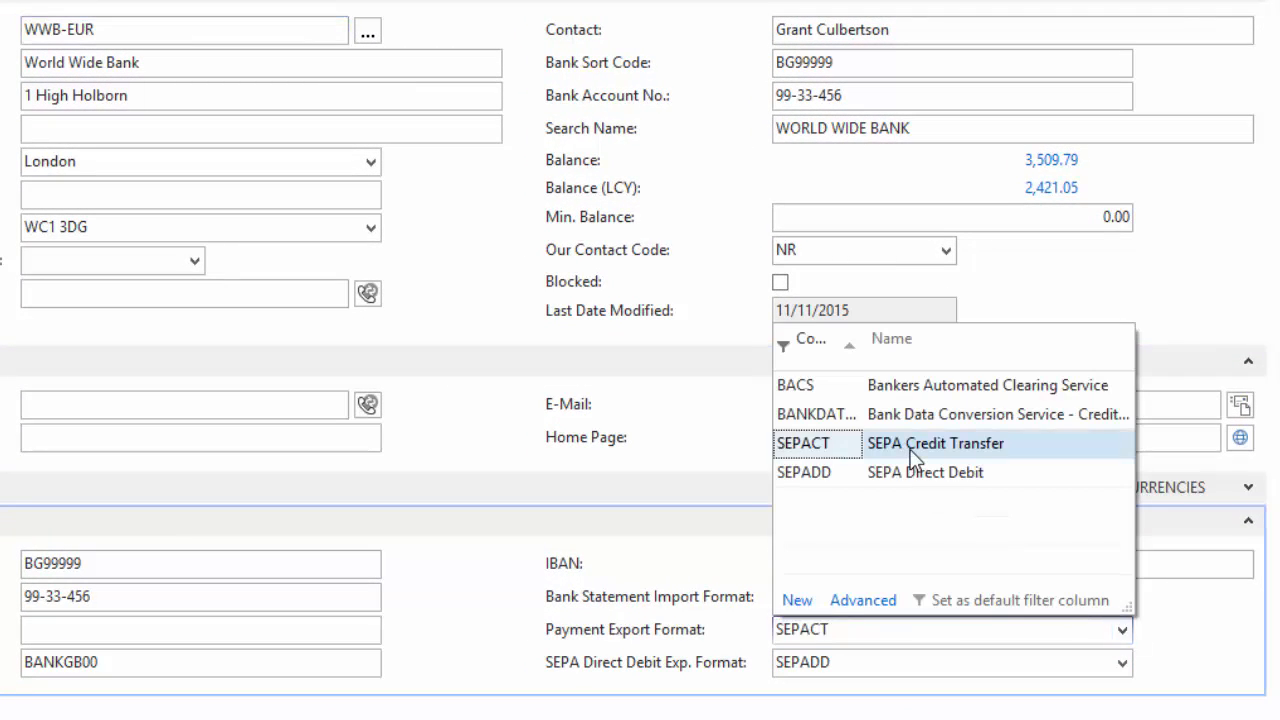
{"action": "left_click", "coordinate": [912, 446]}
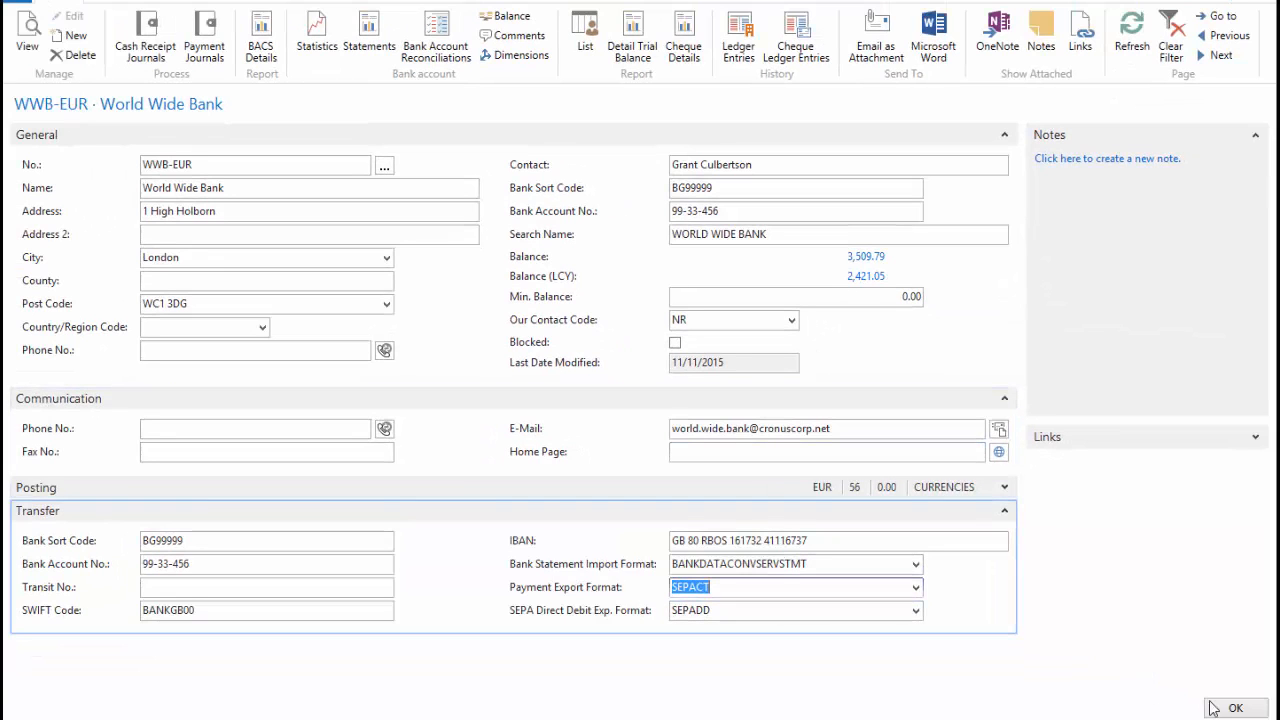
{"action": "left_click", "coordinate": [1225, 708]}
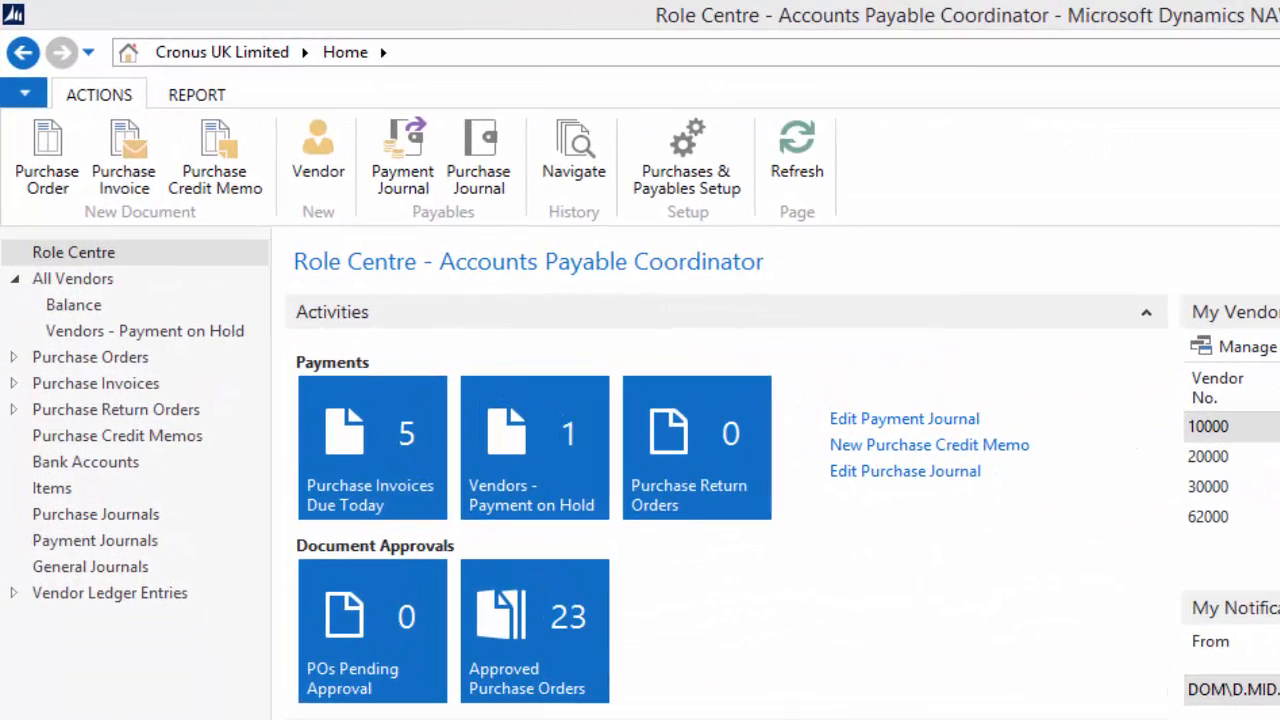
Open the vendor card of PURE-LOOK from the list of all vendors
{"action": "left_click", "coordinate": [95, 284]}
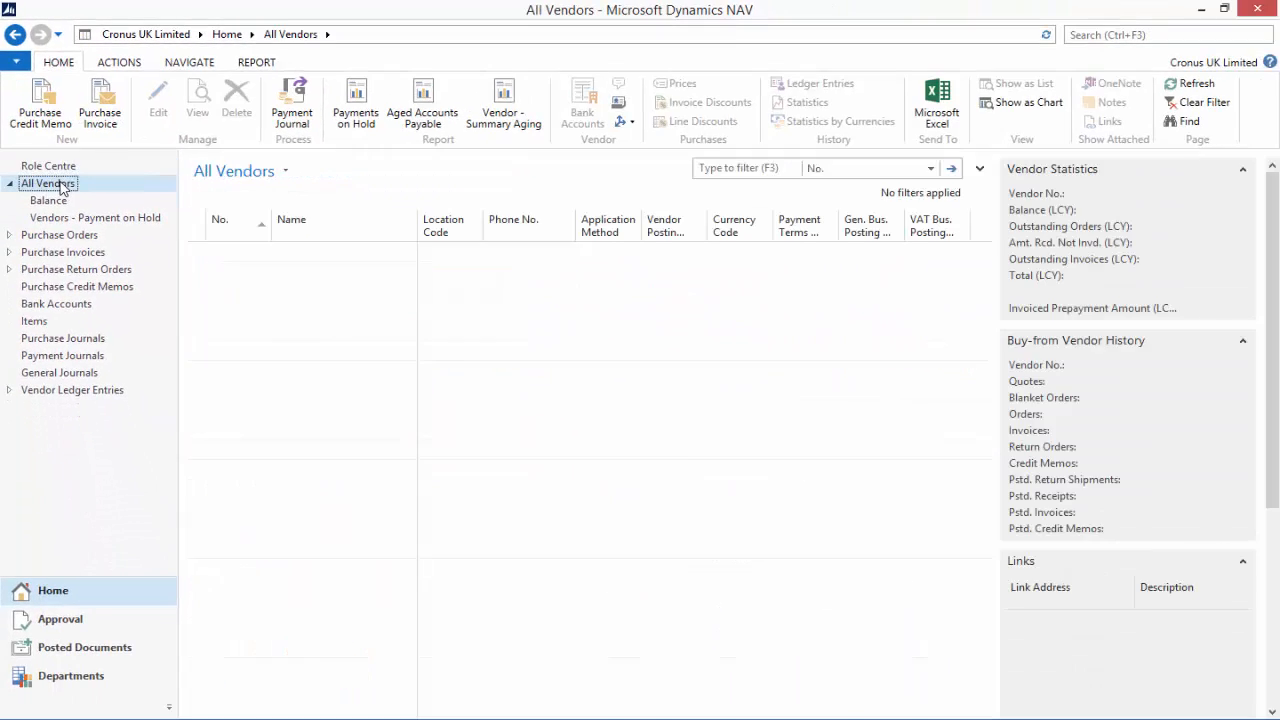
{"action": "left_click", "coordinate": [365, 295]}
{"action": "double_click", "coordinate": [365, 295]}
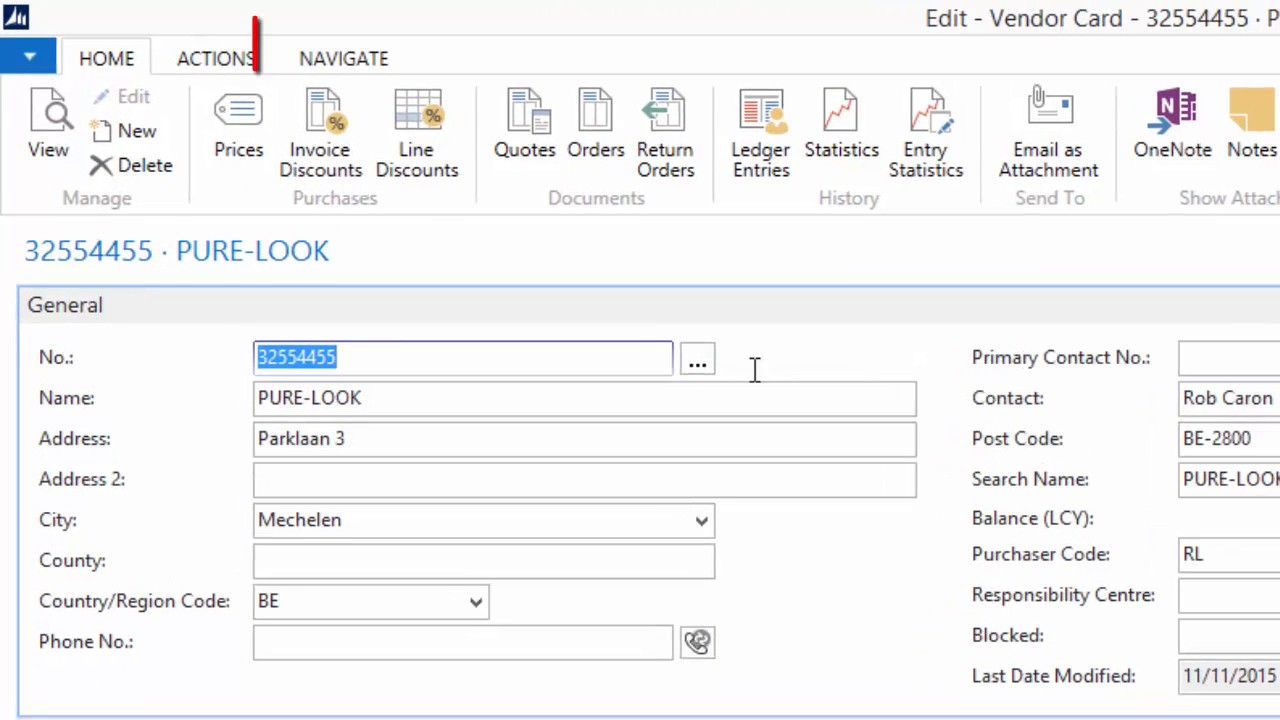
Examine the transfer details of PURE-LOOK's Antwerp bank account and return to the vendor card
{"action": "left_click", "coordinate": [340, 62]}
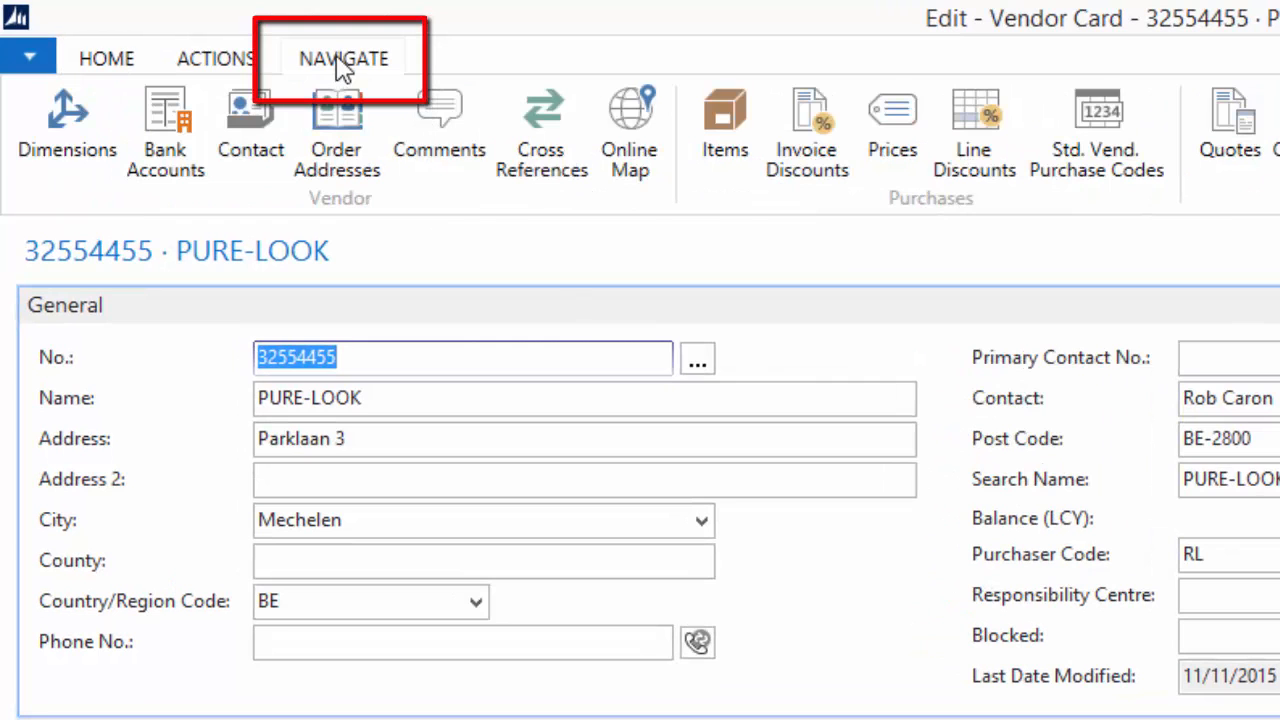
{"action": "left_click", "coordinate": [160, 155]}
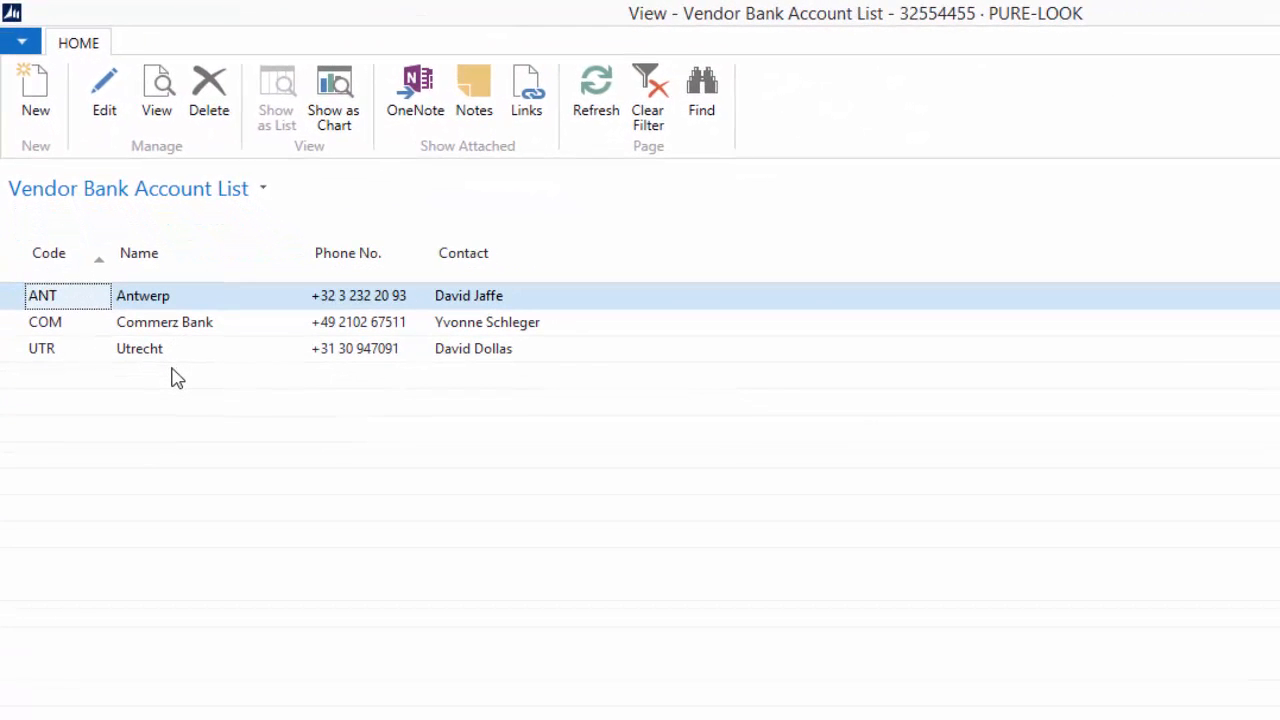
{"action": "left_click", "coordinate": [172, 300]}
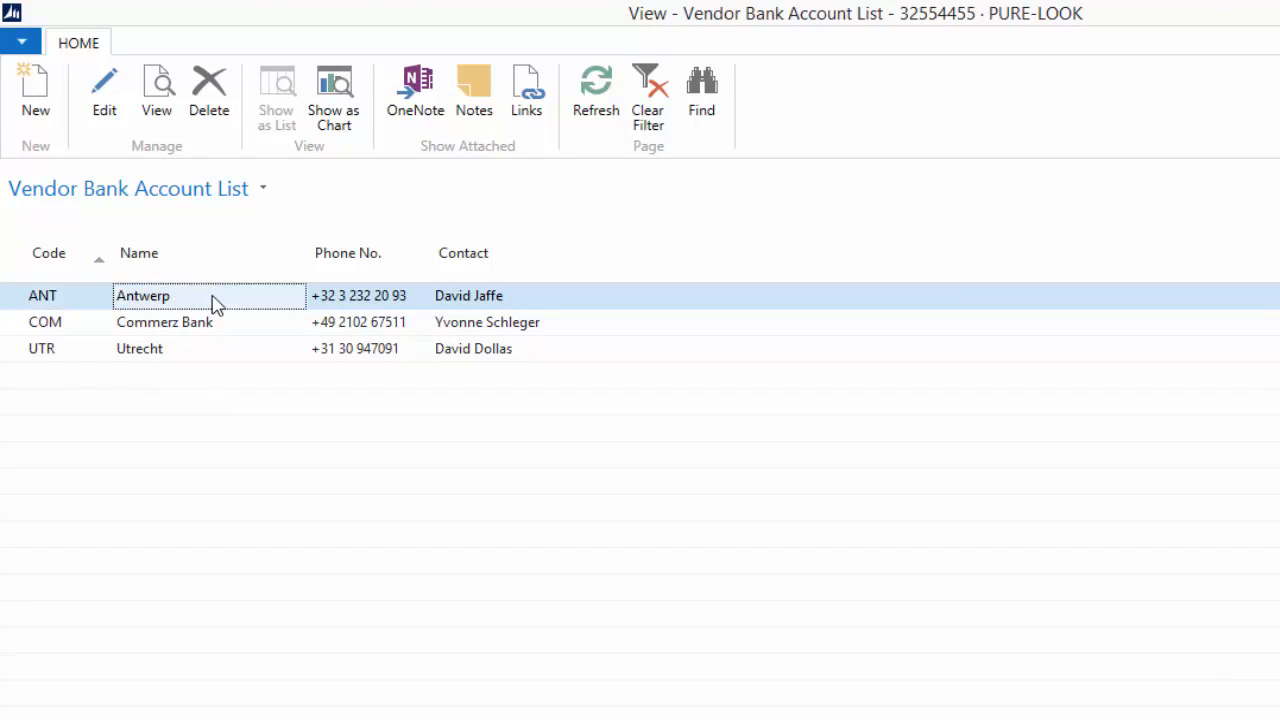
{"action": "double_click", "coordinate": [208, 298]}
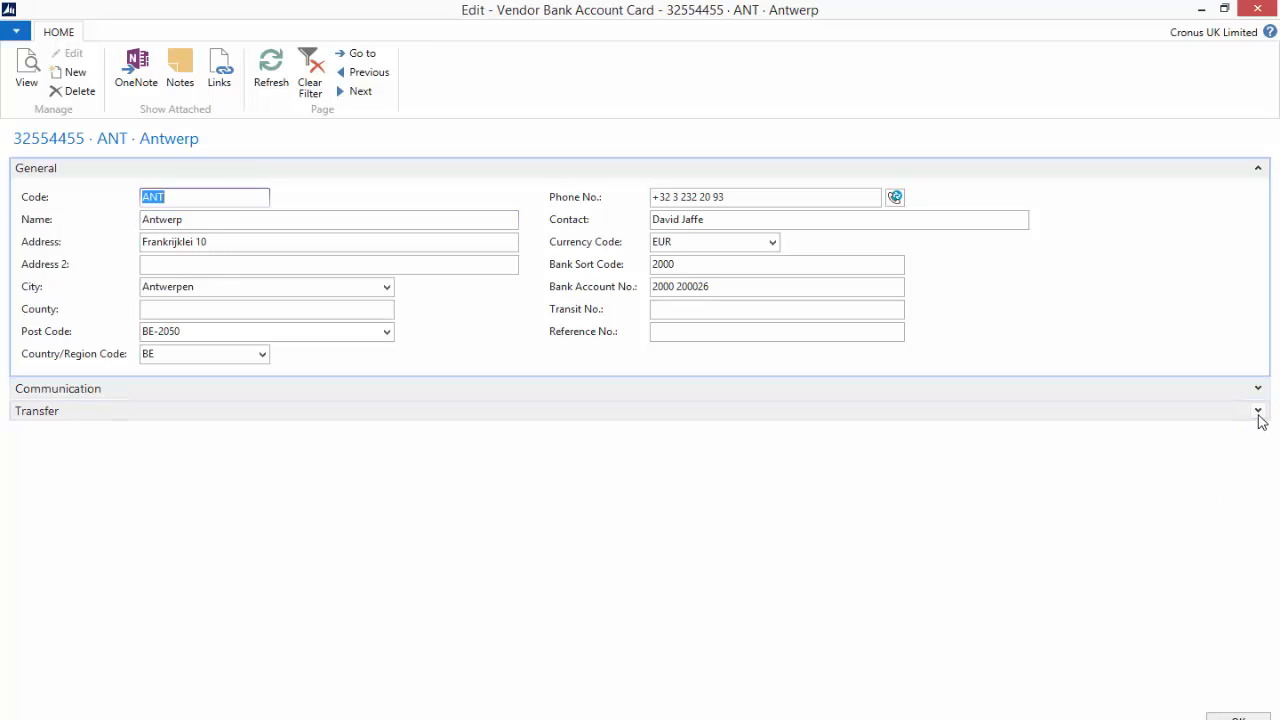
{"action": "left_click", "coordinate": [1259, 412]}
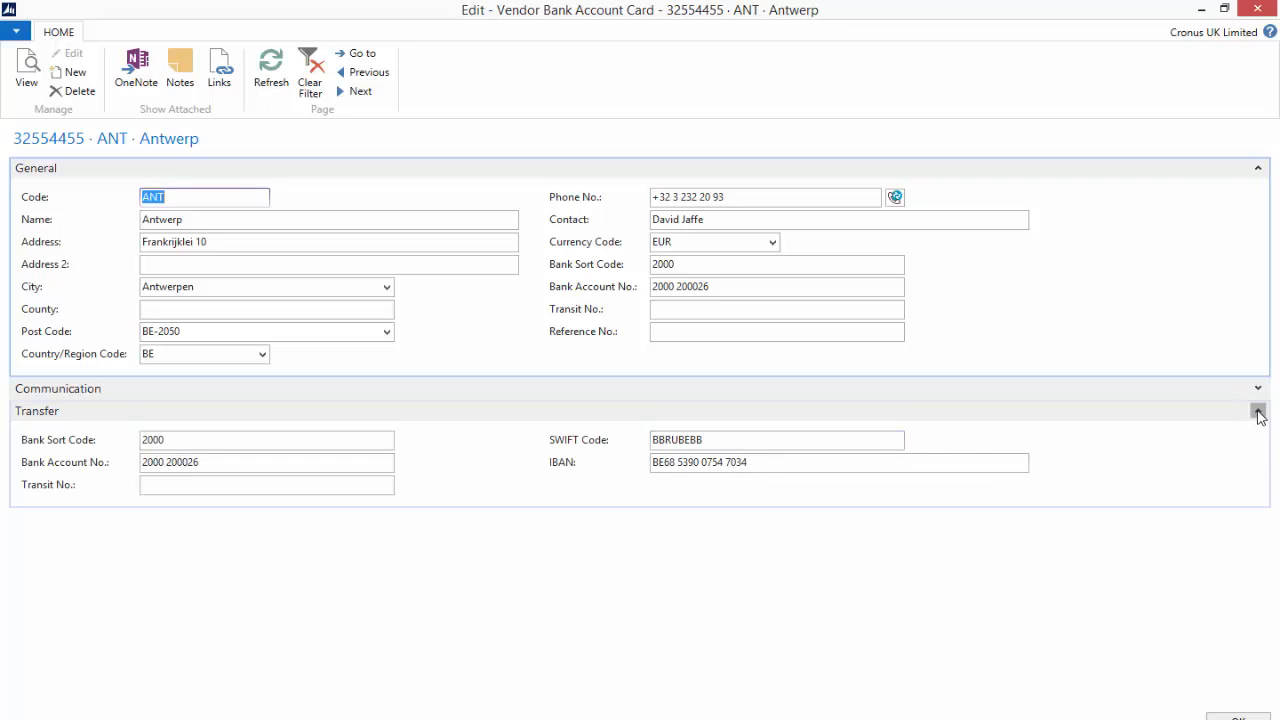
{"action": "left_click", "coordinate": [1258, 411]}
{"action": "left_click", "coordinate": [1238, 716]}
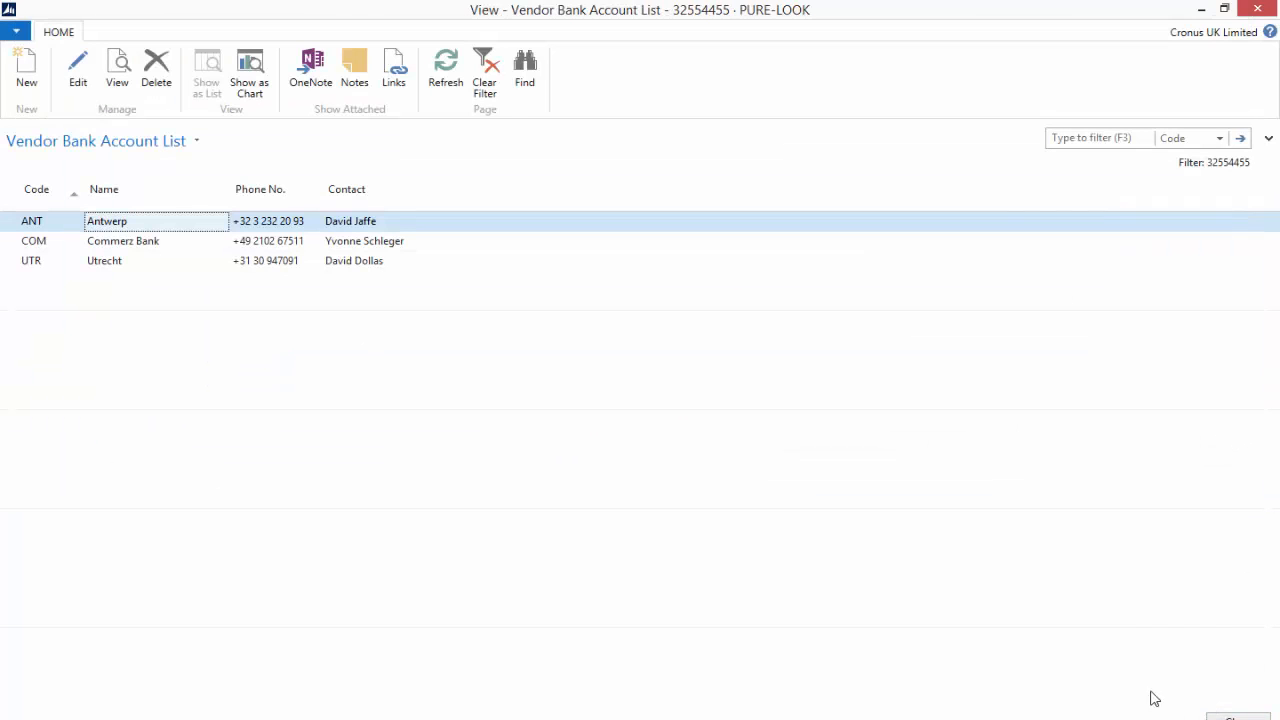
{"action": "left_click", "coordinate": [1238, 716]}
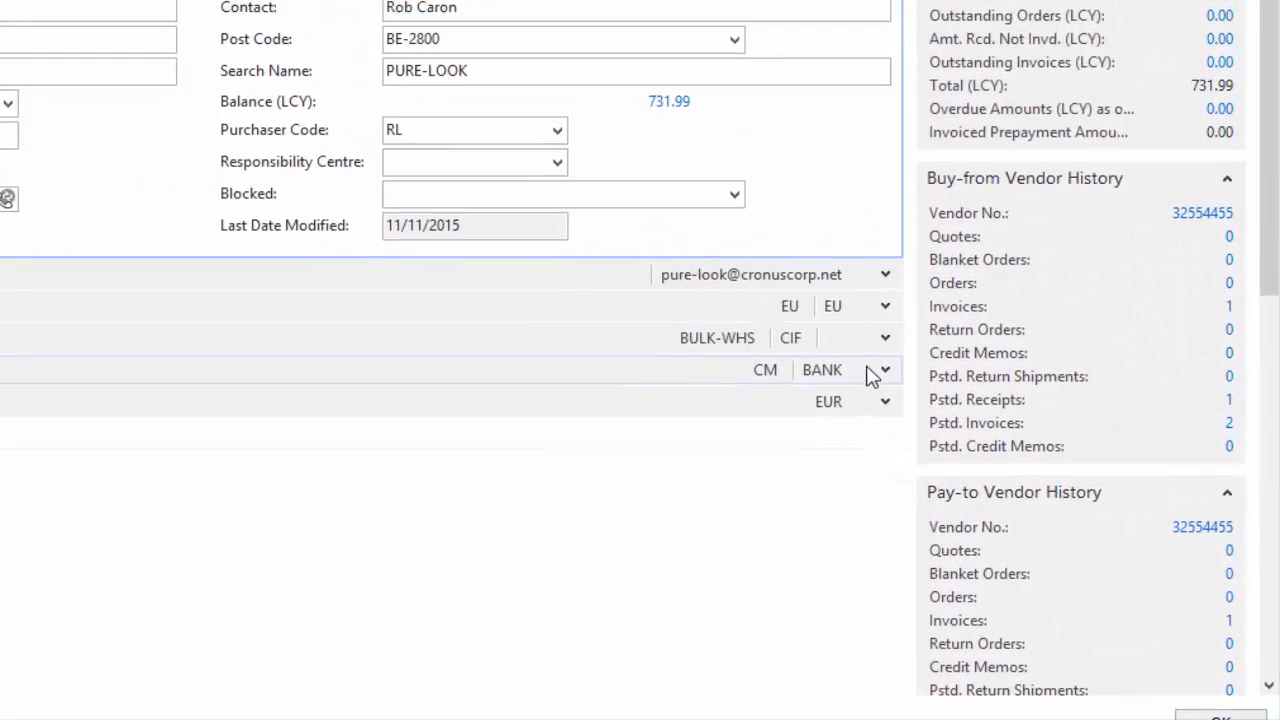
Set PURE-LOOK's preferred bank account to ANT in its payment settings and close the vendor card
{"action": "left_click", "coordinate": [828, 320]}
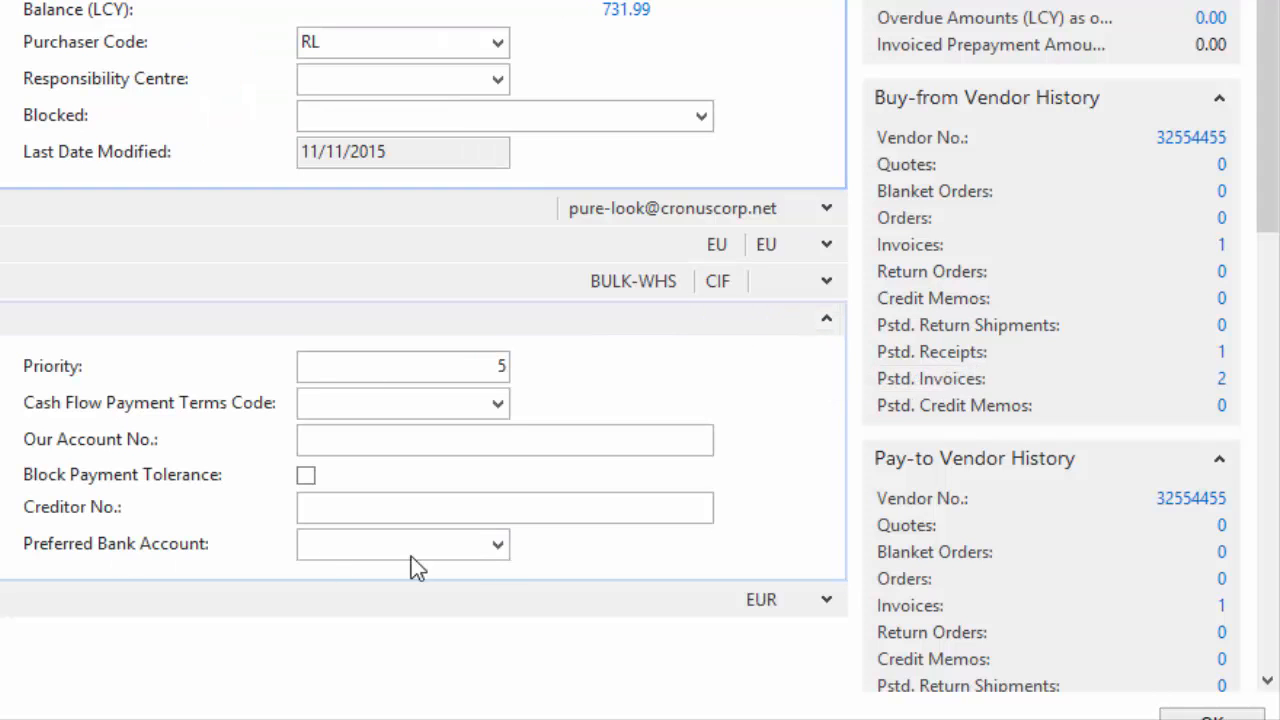
{"action": "left_click", "coordinate": [498, 546]}
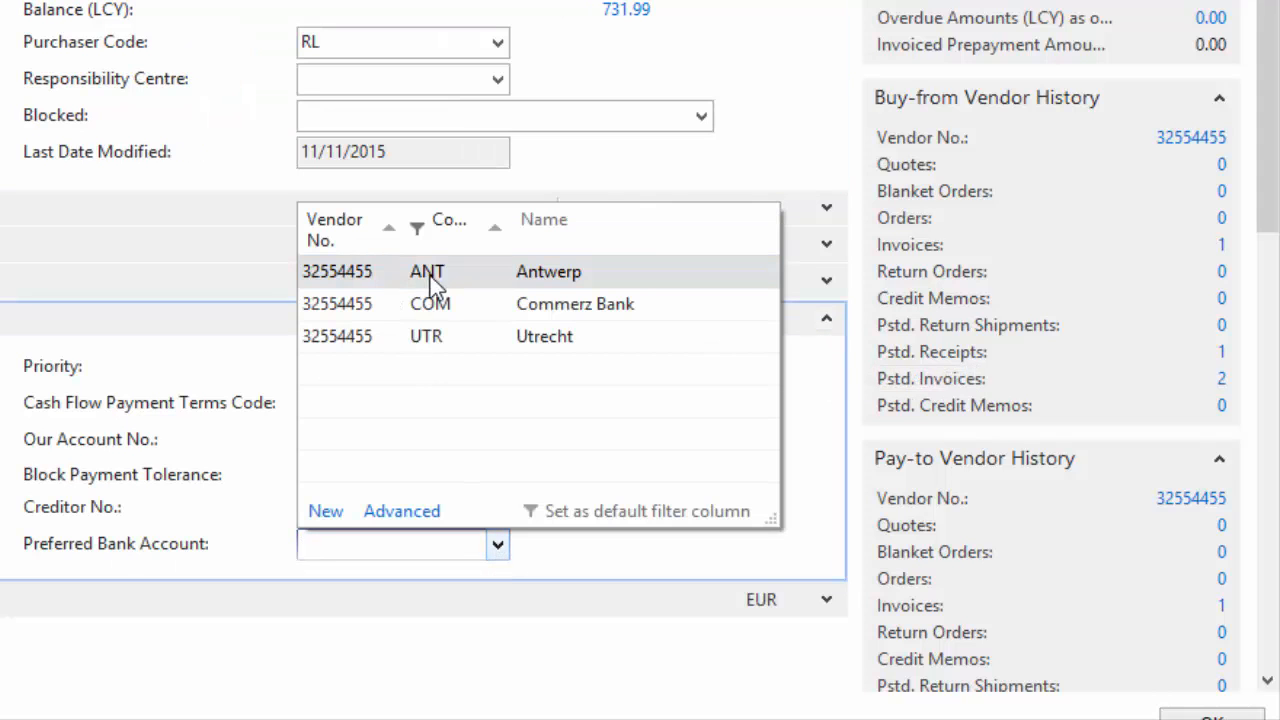
{"action": "left_click", "coordinate": [433, 277]}
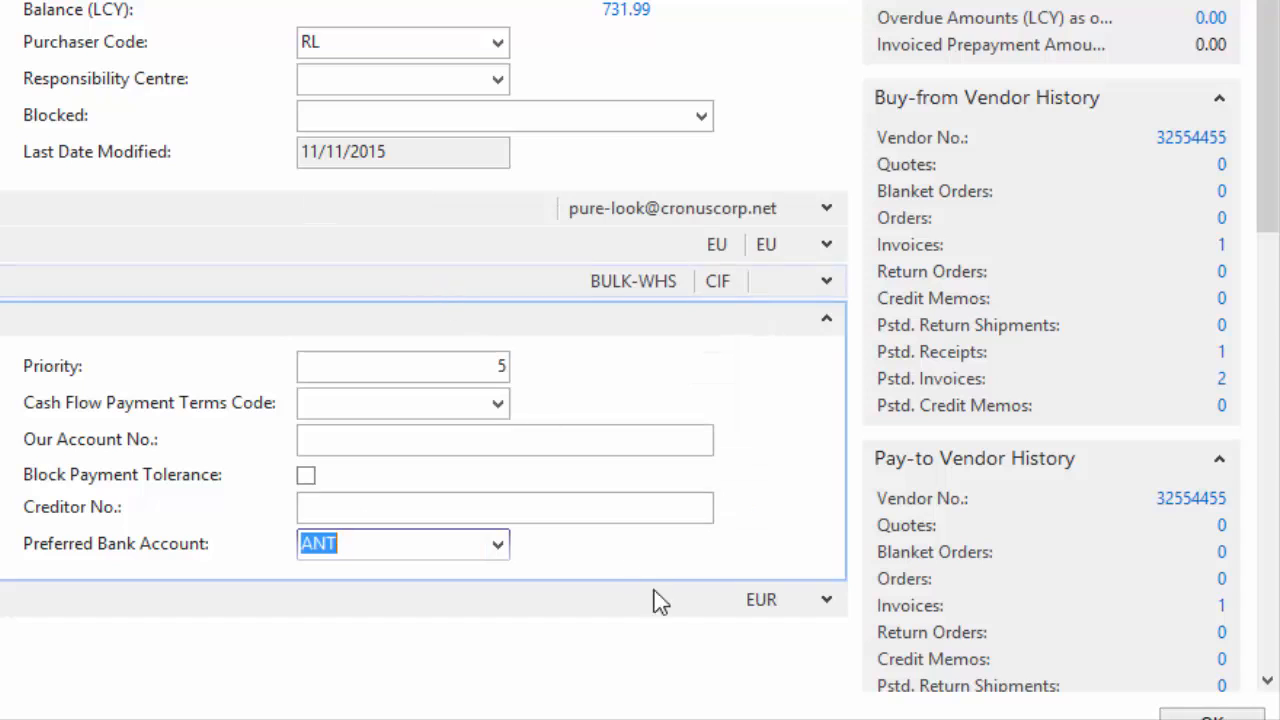
{"action": "left_click", "coordinate": [828, 320]}
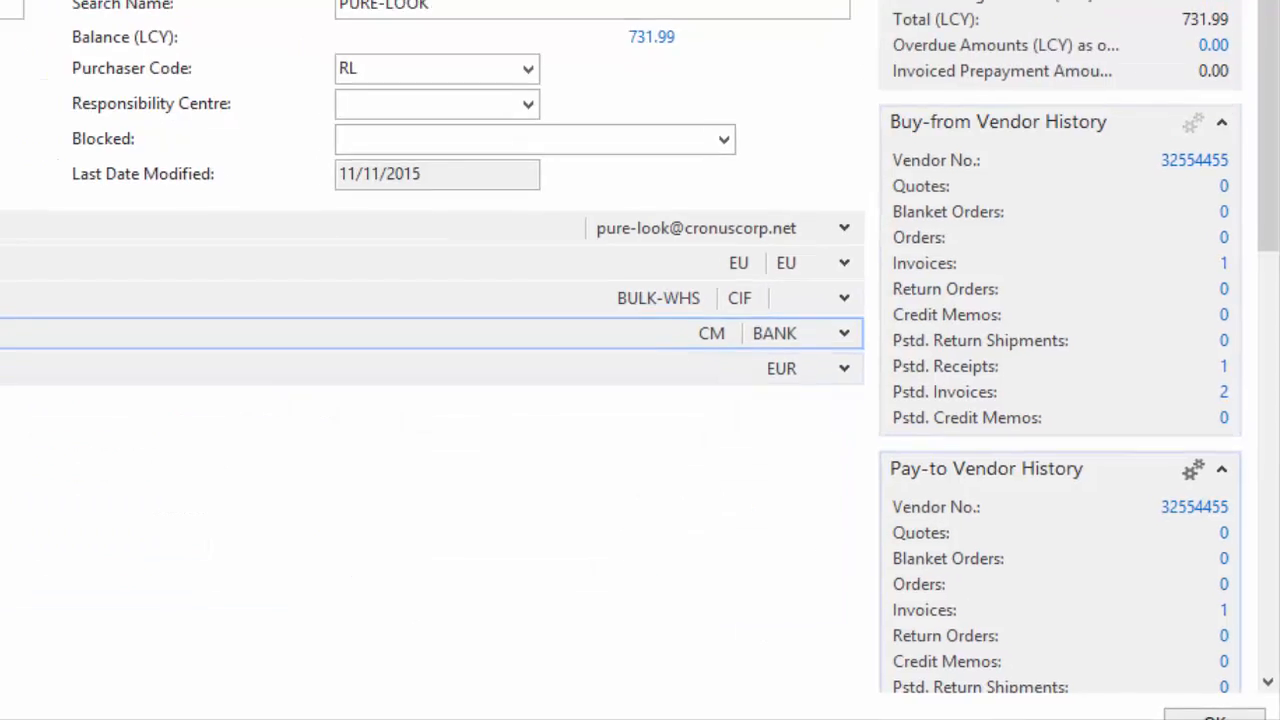
{"action": "left_click", "coordinate": [1212, 716]}
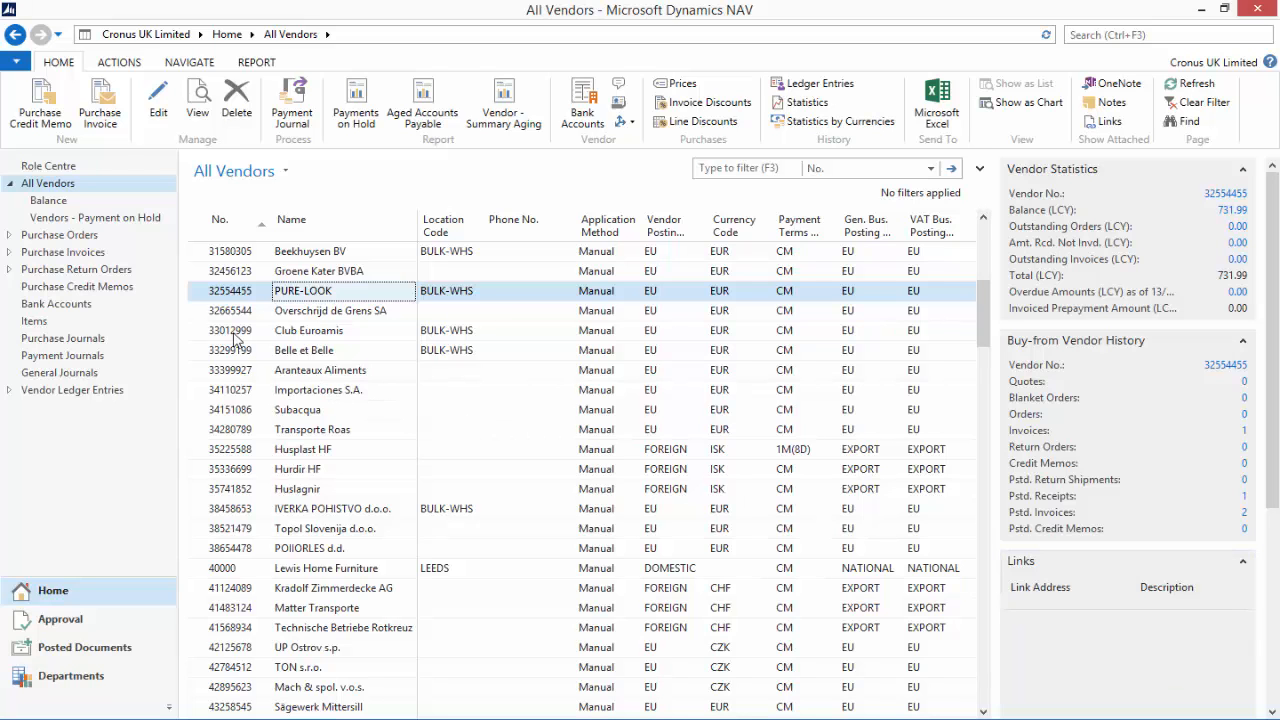
Add a payment journal batch EURO described "Euro Bank Payments", with balancing account type Bank Account and balancing account WWB-EUR
{"action": "left_click", "coordinate": [24, 168]}
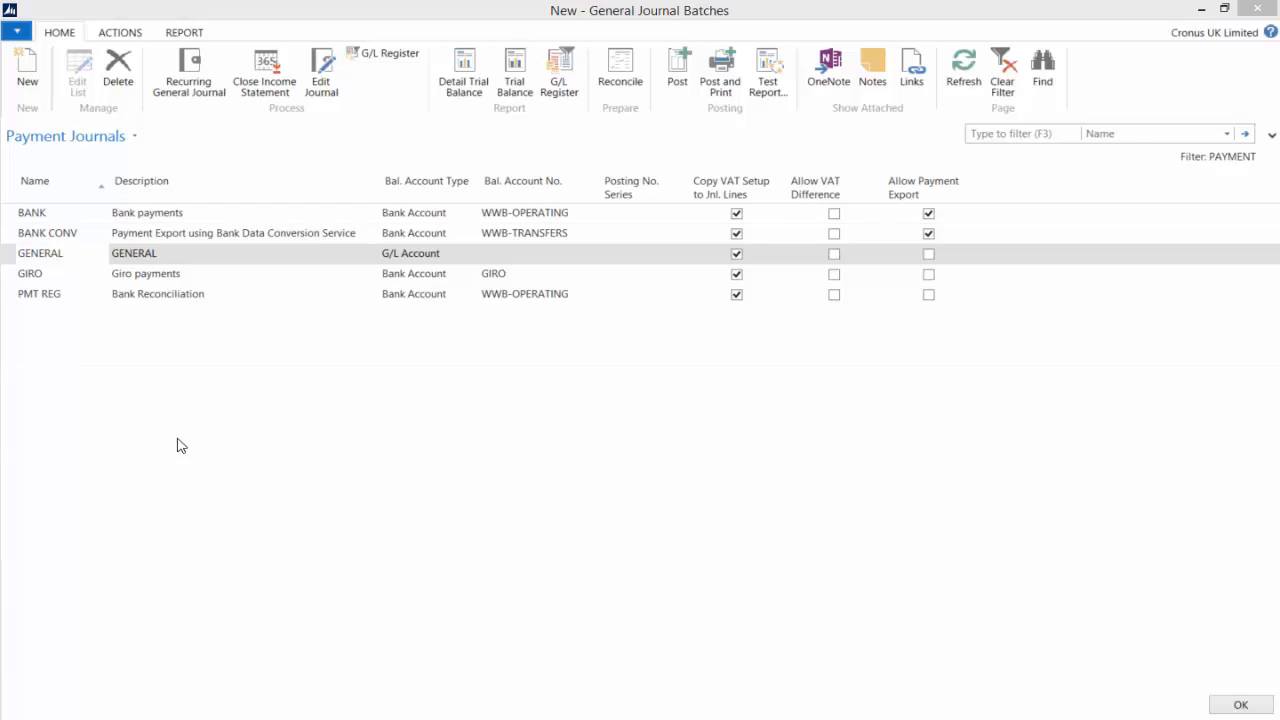
{"action": "left_click", "coordinate": [27, 73]}
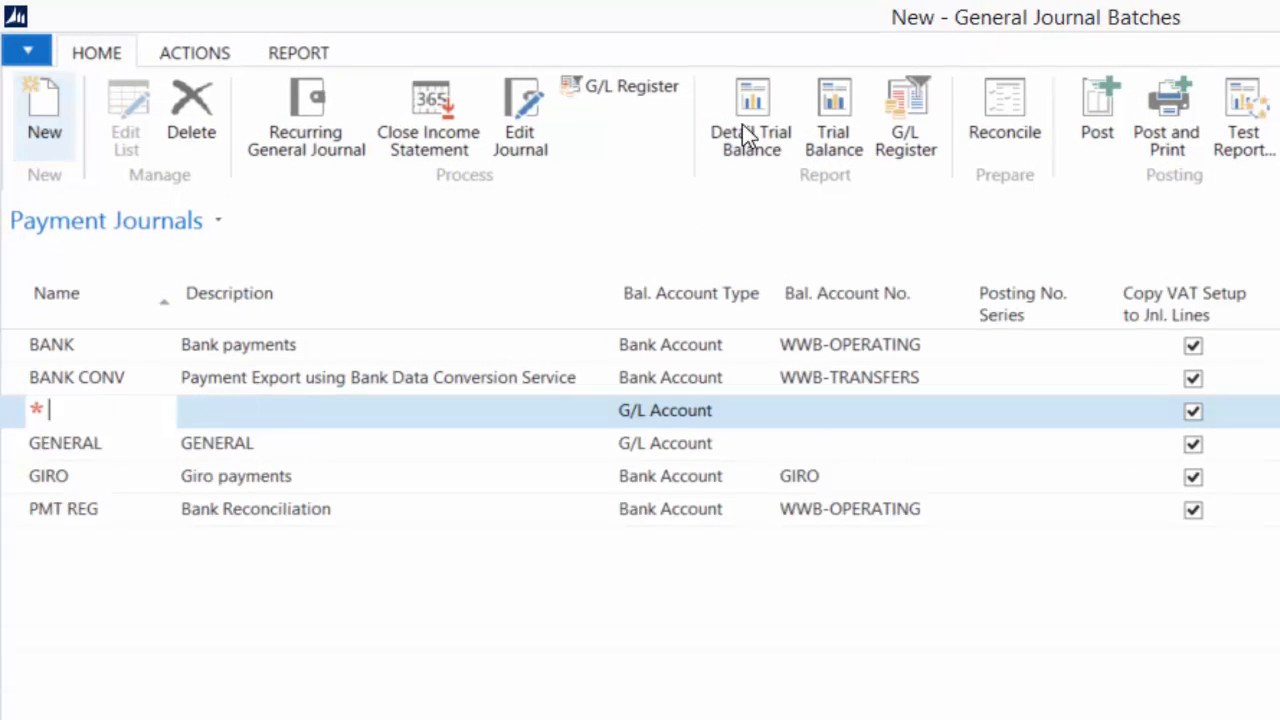
{"action": "type", "text": "Eu"}
{"action": "key", "text": "Tab"}
{"action": "type", "text": "Euro Bank Payments"}
{"action": "key", "text": "Tab"}
{"action": "type", "text": "b"}
{"action": "key", "text": "Tab"}
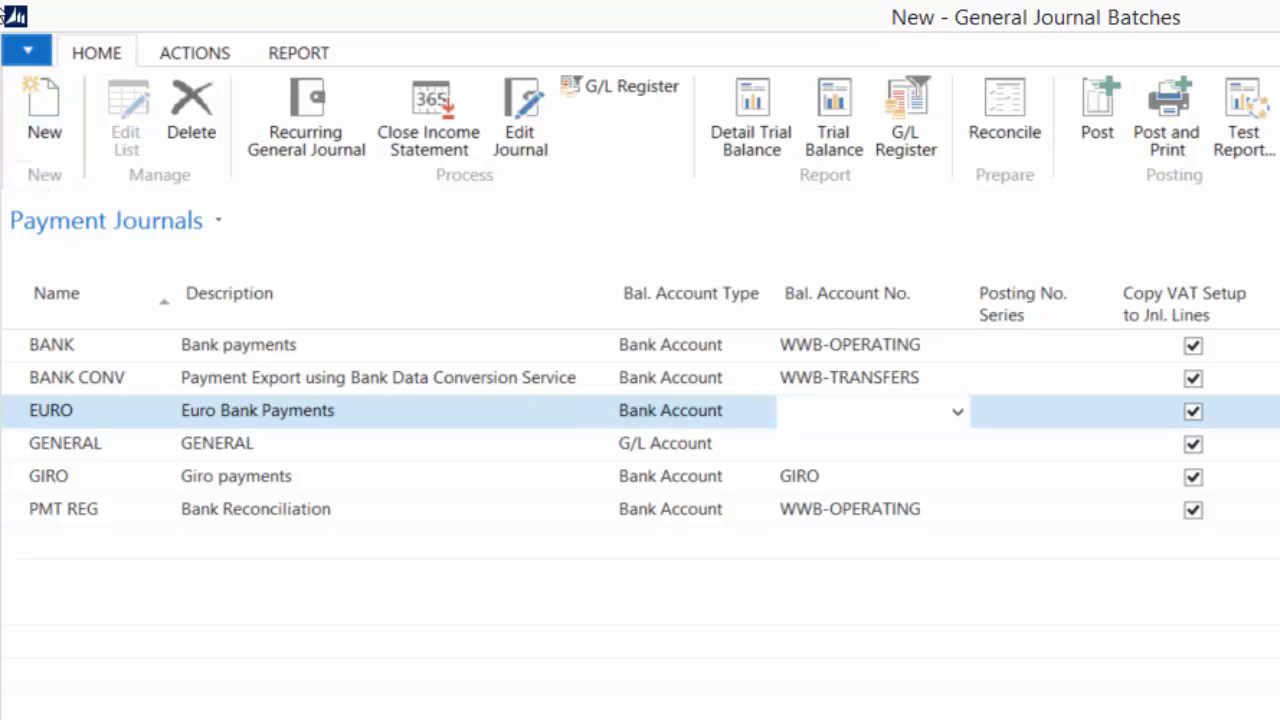
{"action": "left_click", "coordinate": [957, 412]}
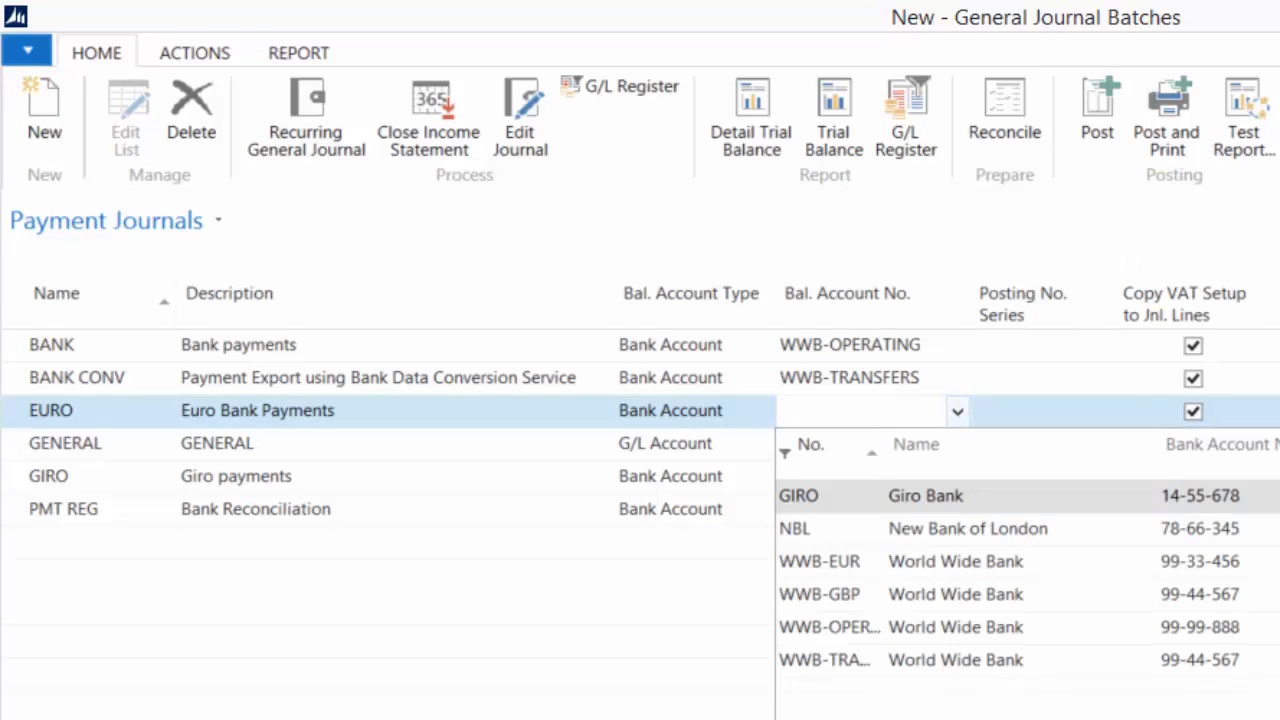
{"action": "left_click", "coordinate": [876, 565]}
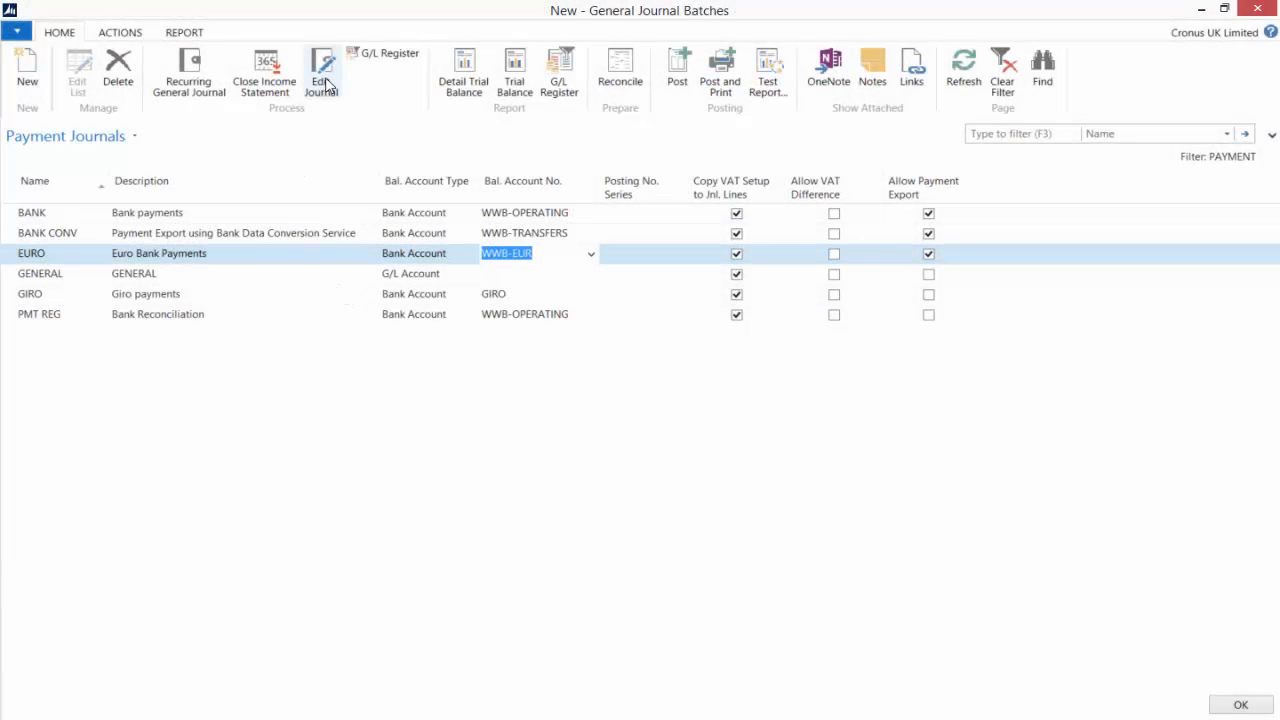
Generate suggested vendor payments in the EURO batch's journal, using balancing account type Bank Account and balancing account WWB-EUR
{"action": "left_click", "coordinate": [325, 85]}
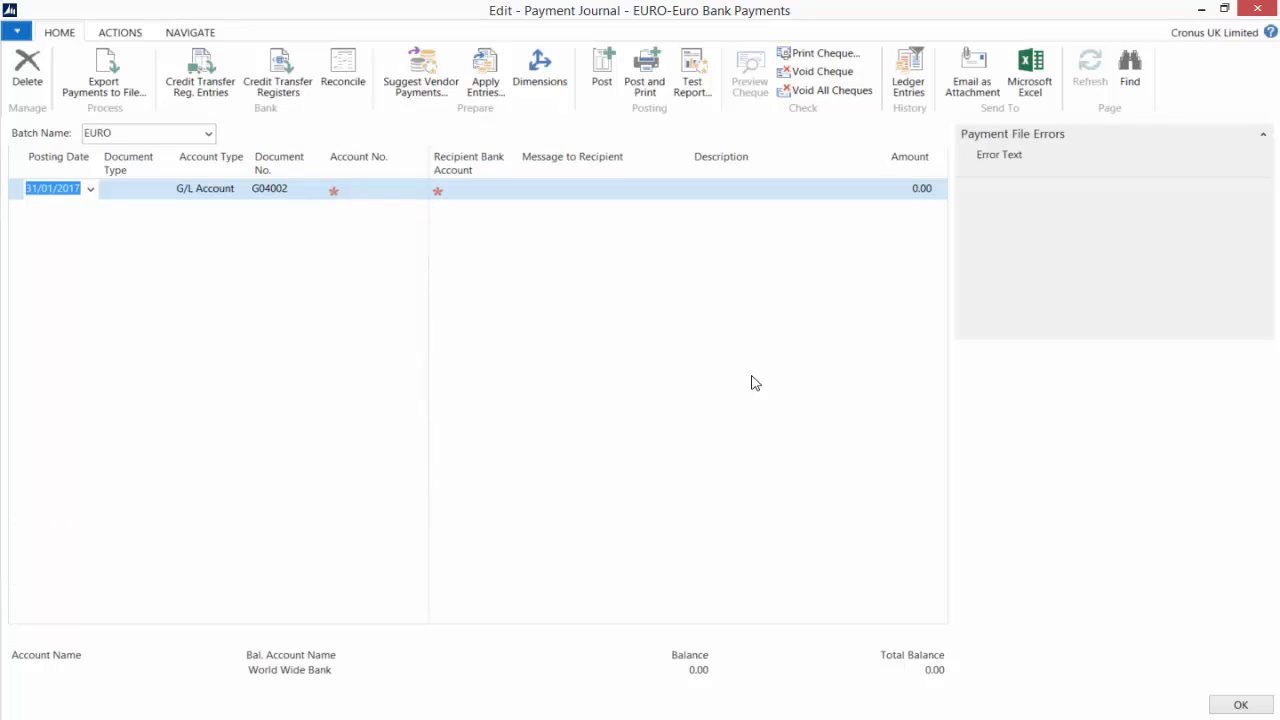
{"action": "left_click", "coordinate": [424, 78]}
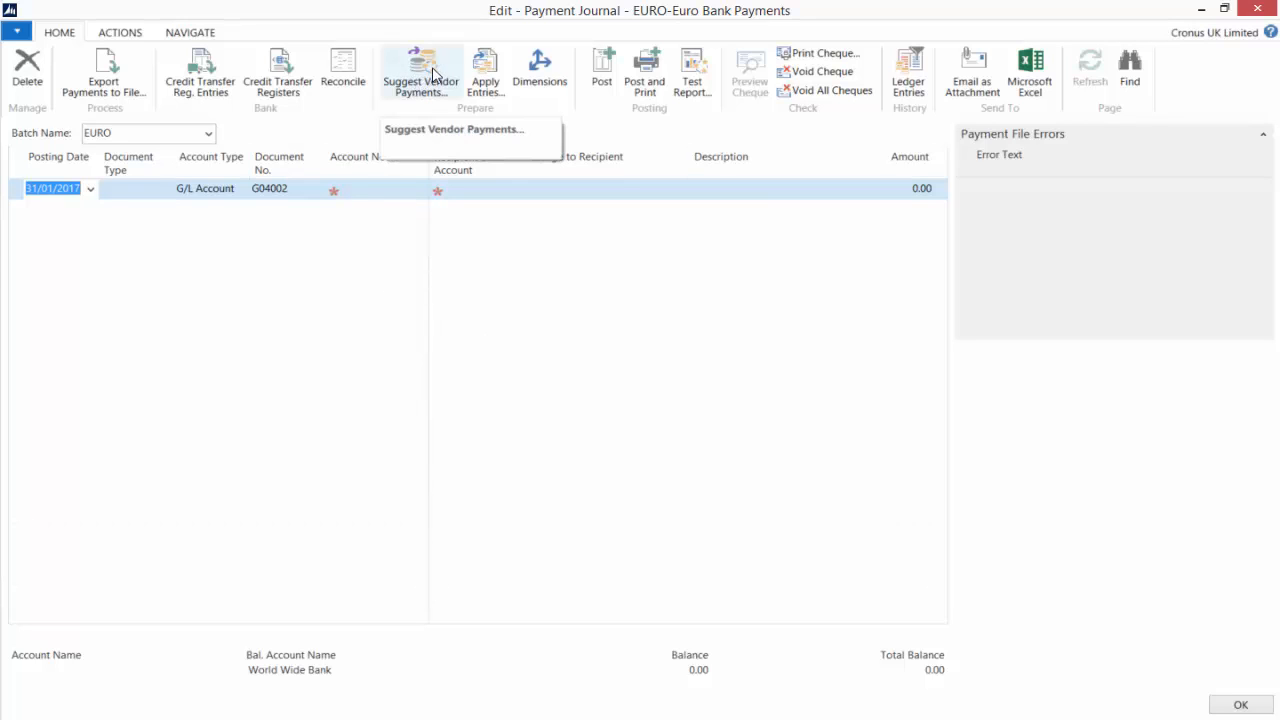
{"action": "left_click", "coordinate": [450, 128]}
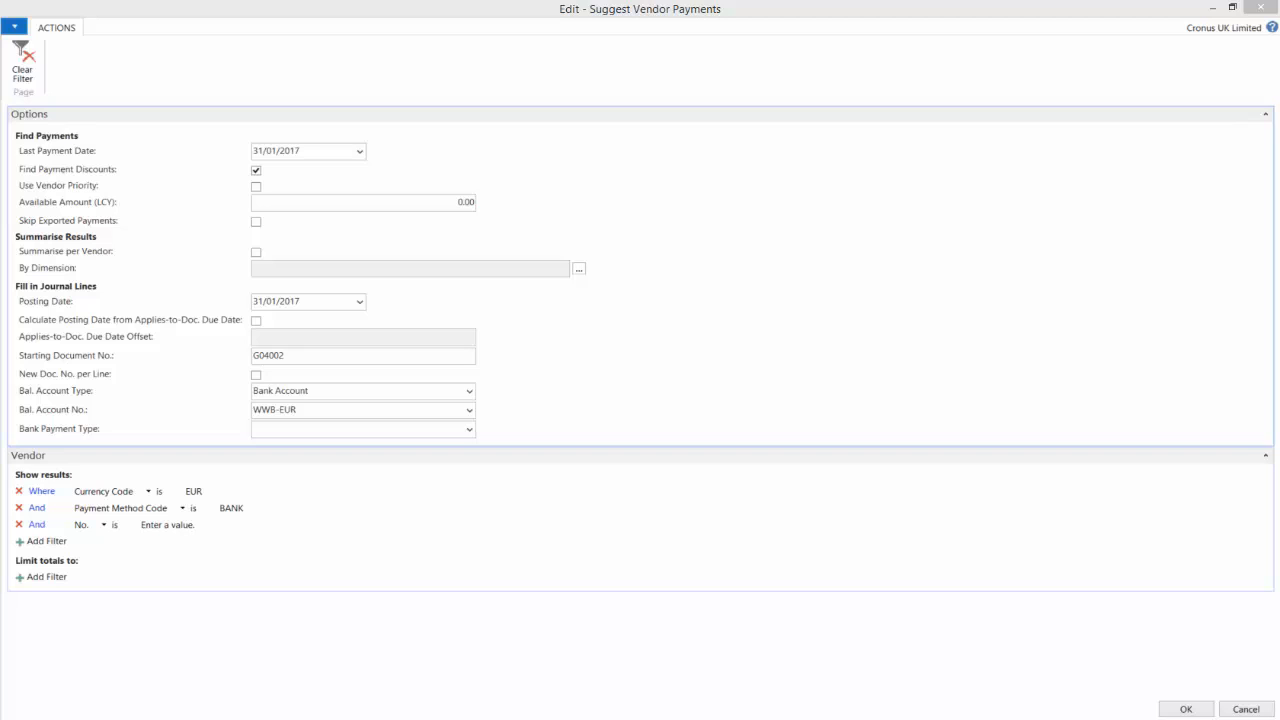
{"action": "left_click", "coordinate": [432, 393]}
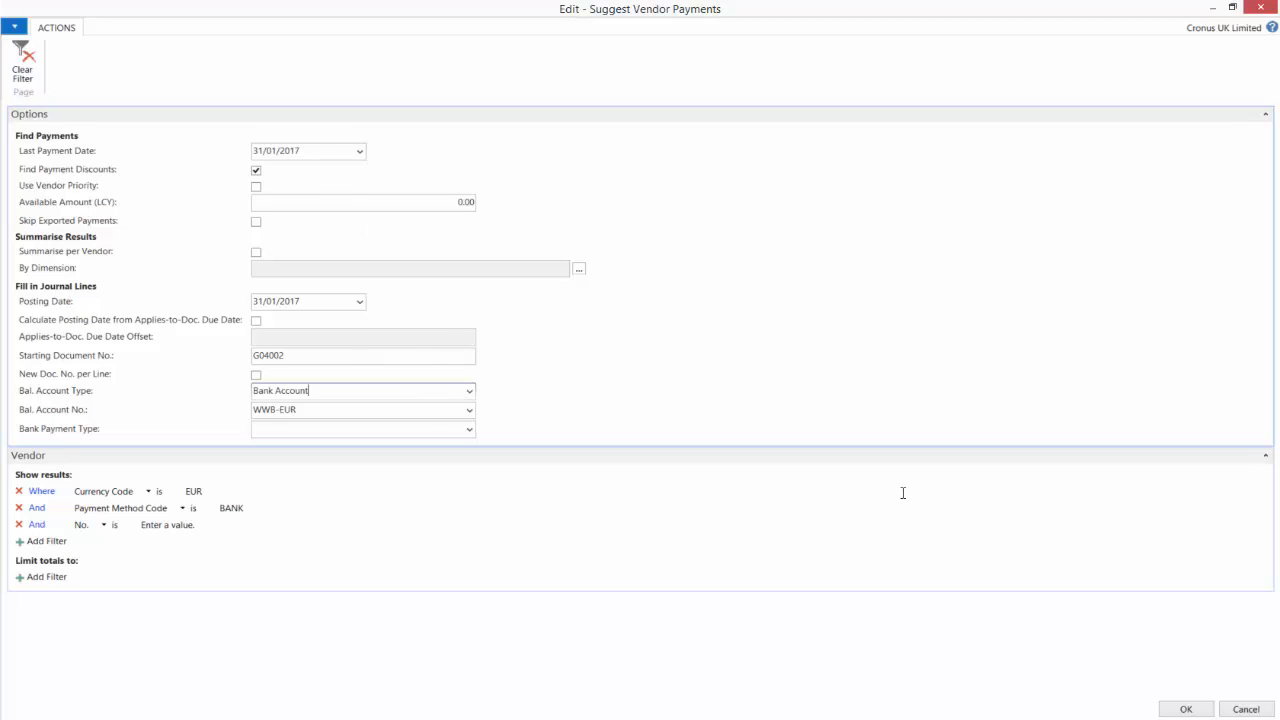
{"action": "left_click", "coordinate": [469, 391]}
{"action": "key", "text": "Return"}
{"action": "key", "text": "Tab"}
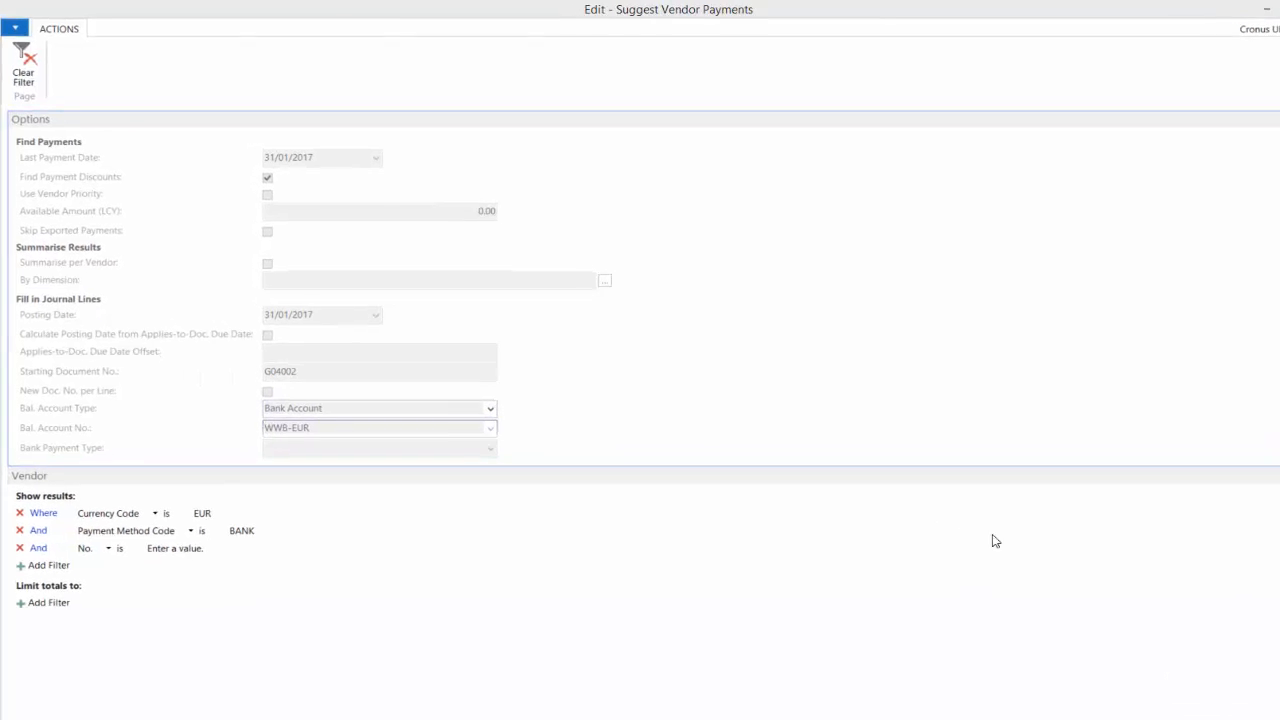
{"action": "key", "text": "F4"}
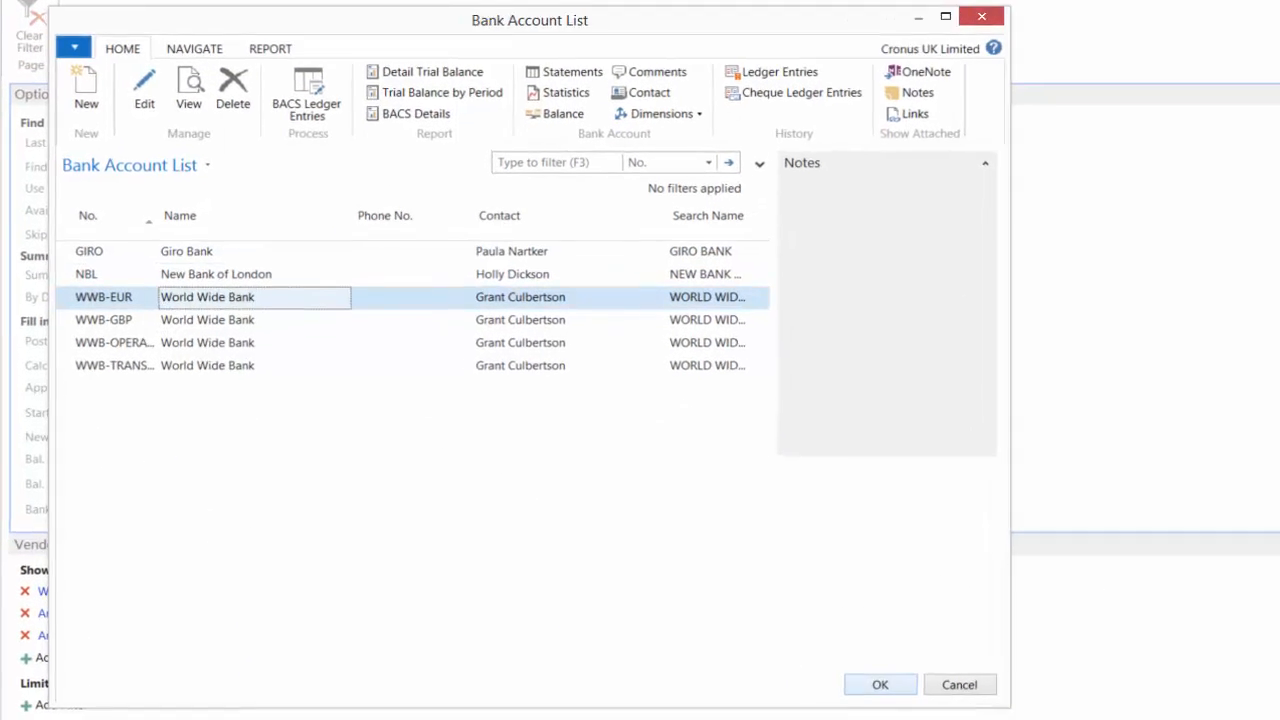
{"action": "left_click", "coordinate": [816, 687]}
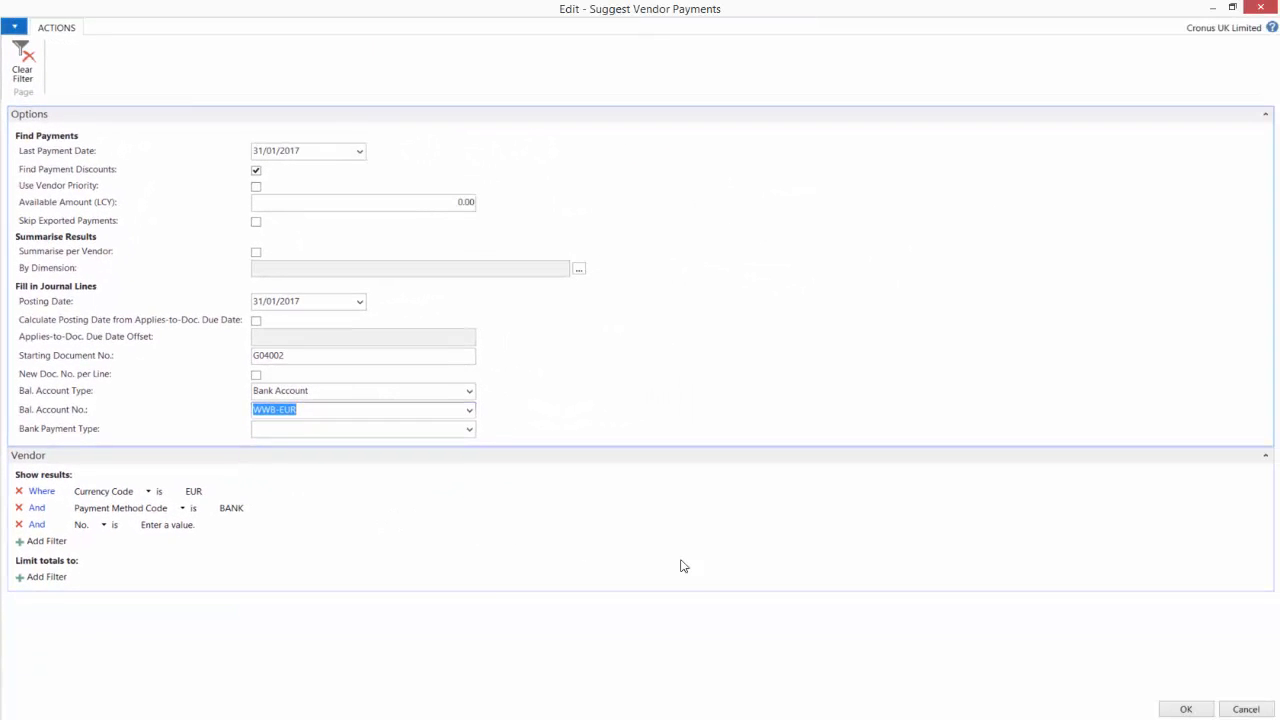
{"action": "left_click", "coordinate": [1186, 709]}
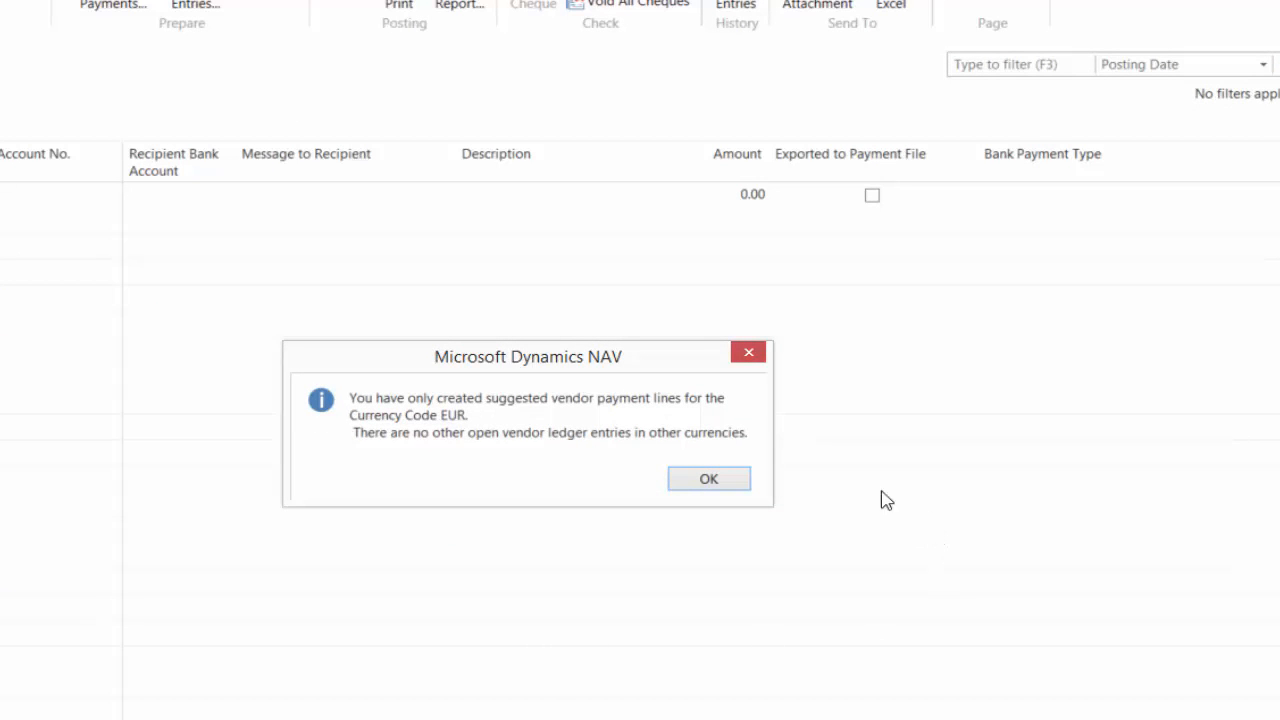
{"action": "left_click", "coordinate": [708, 478]}
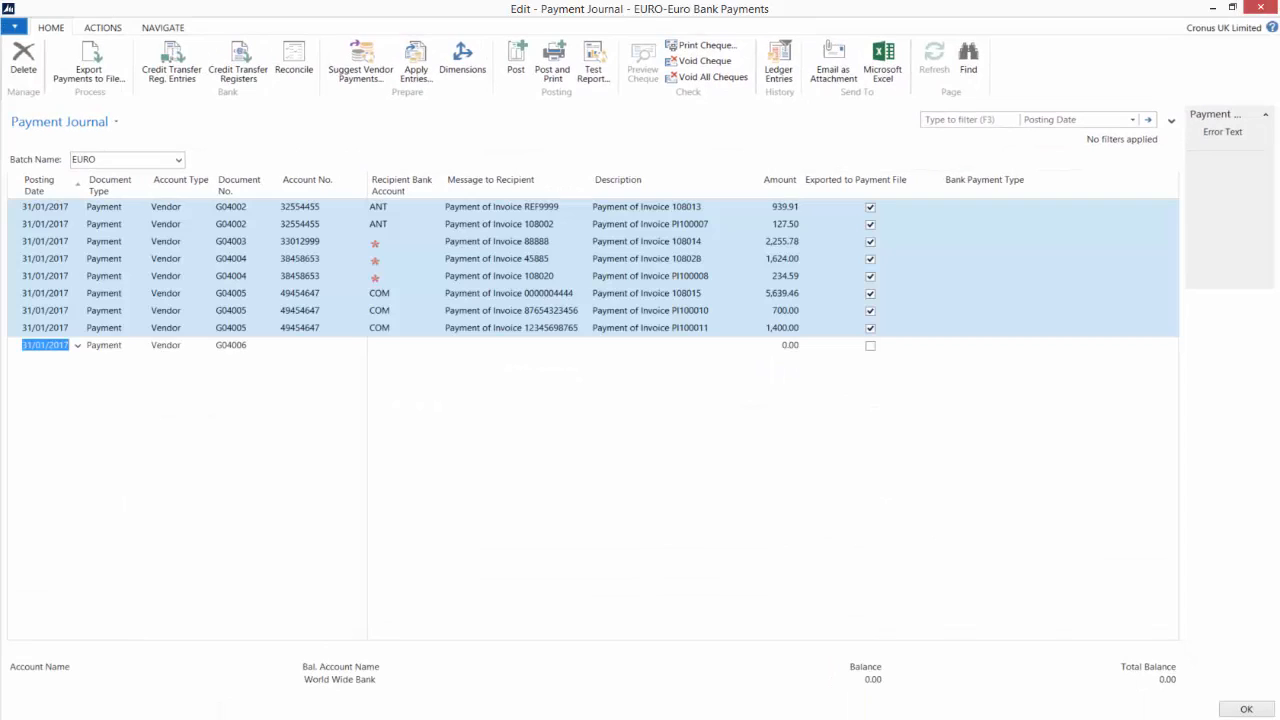
Delete the three VAG - Jürgensen payment lines with recipient bank account COM from the EURO payment journal
{"action": "left_click", "coordinate": [229, 312]}
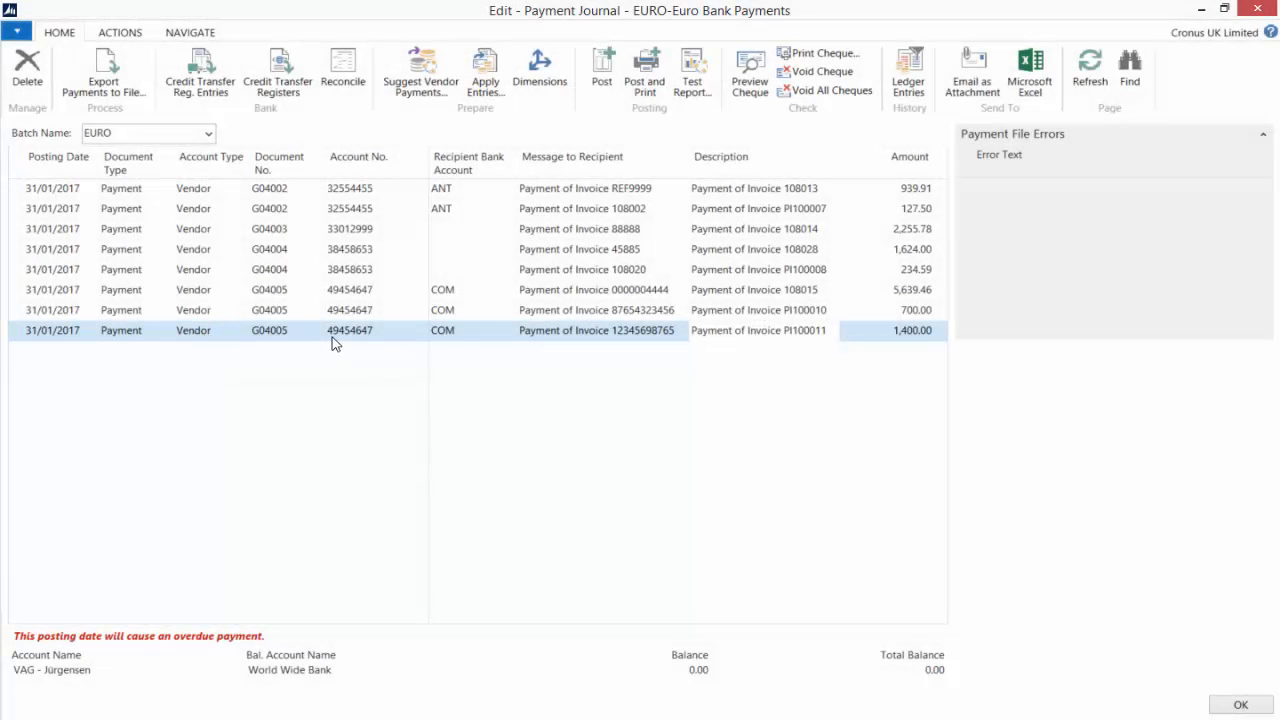
{"action": "left_click", "coordinate": [27, 292]}
{"action": "left_click", "coordinate": [17, 330], "text": "shift"}
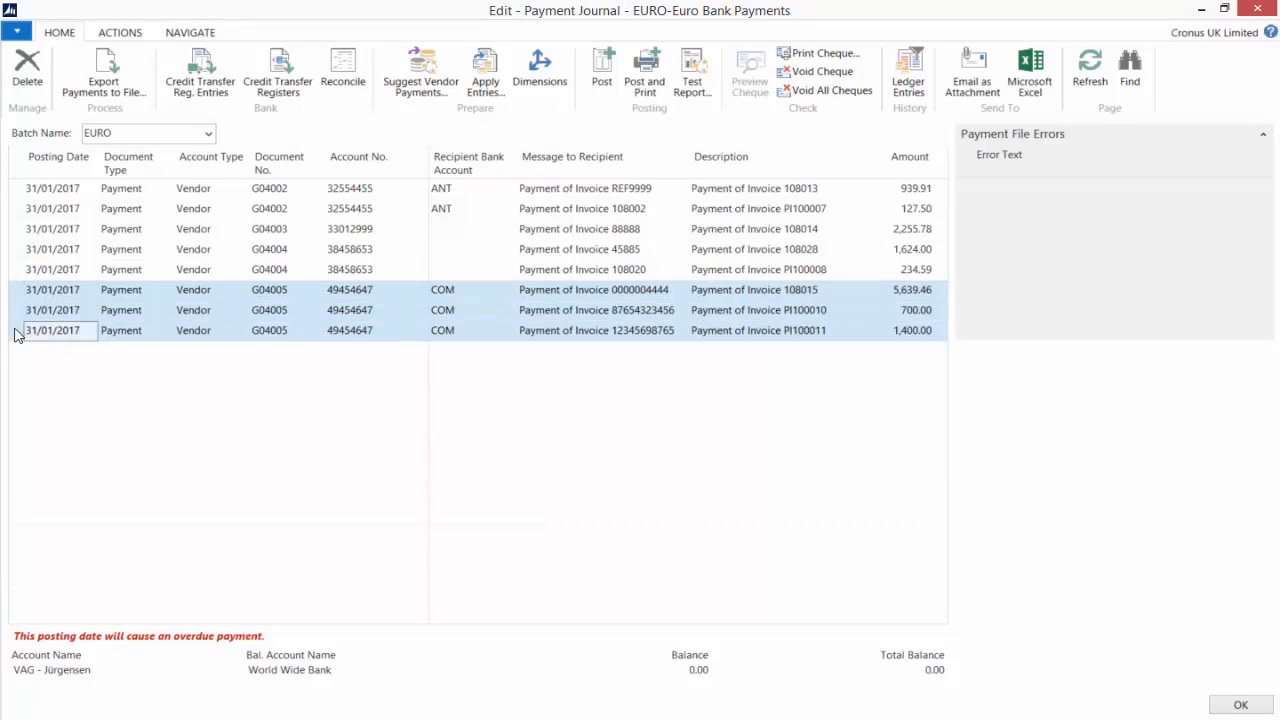
{"action": "left_click", "coordinate": [27, 78]}
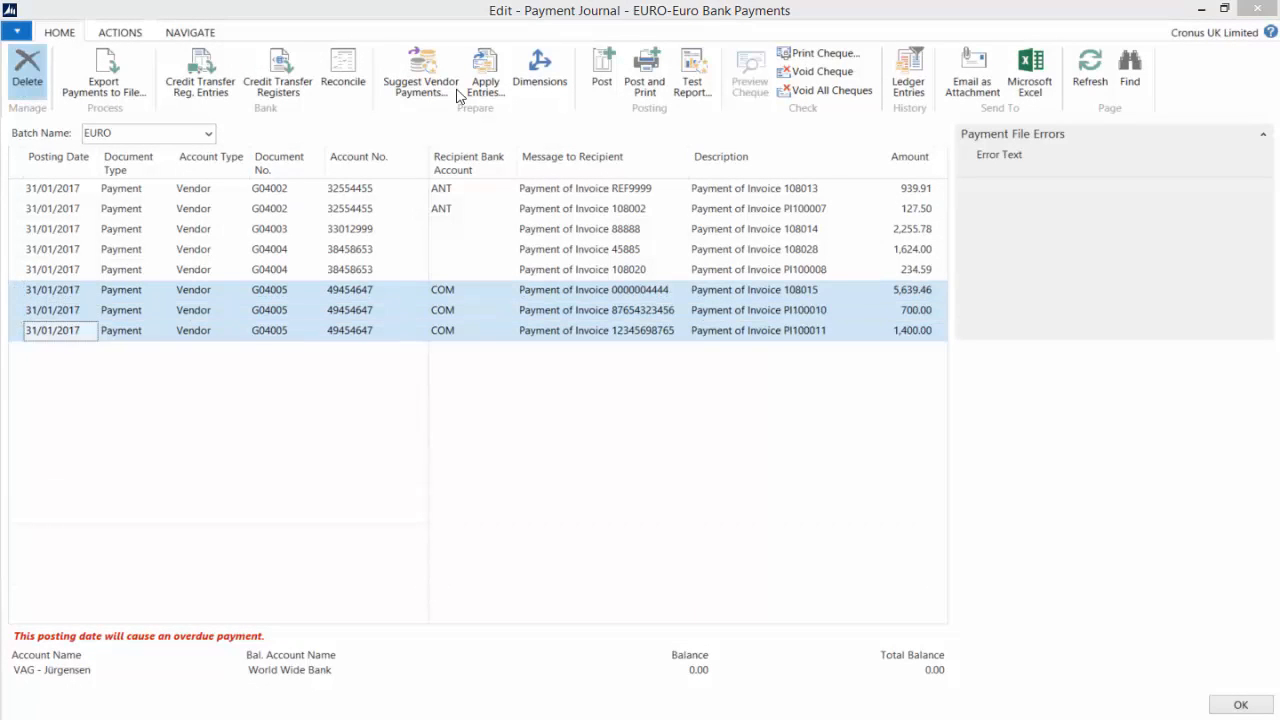
{"action": "left_click", "coordinate": [645, 388]}
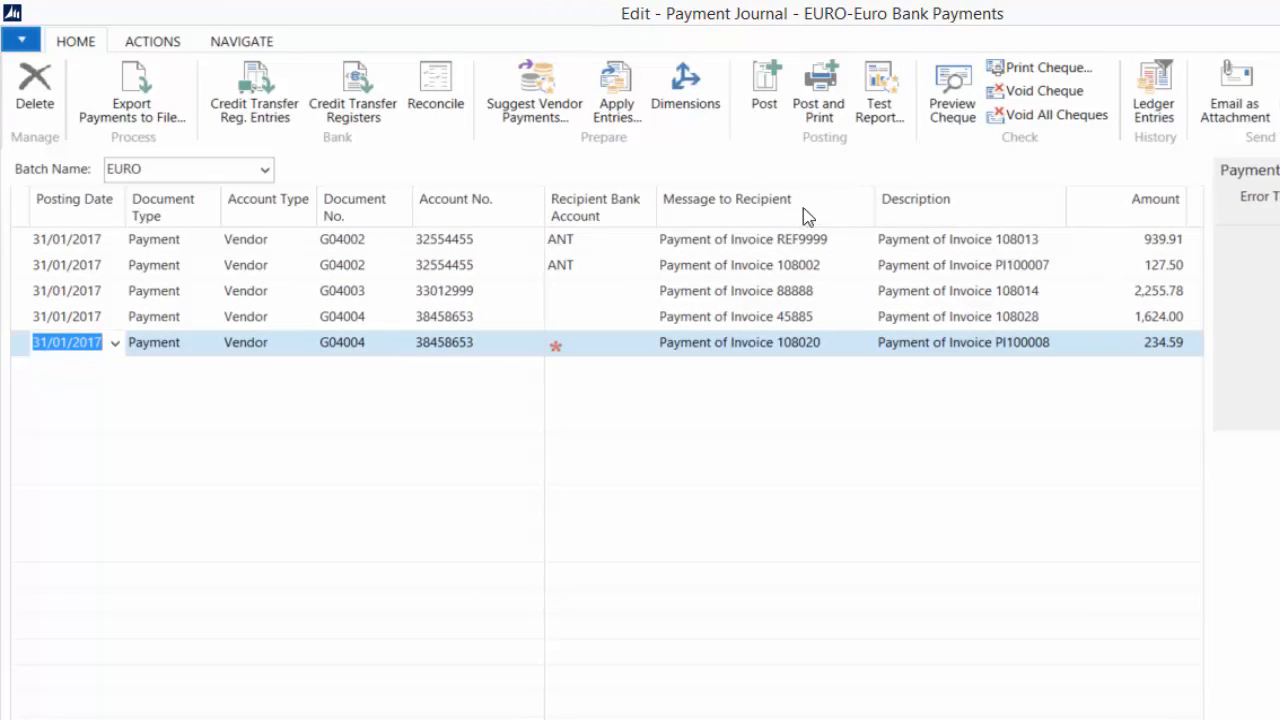
Try to export the EURO journal's payments to file and check the payment file error on the last line
{"action": "left_click", "coordinate": [814, 381]}
{"action": "left_click", "coordinate": [820, 350]}
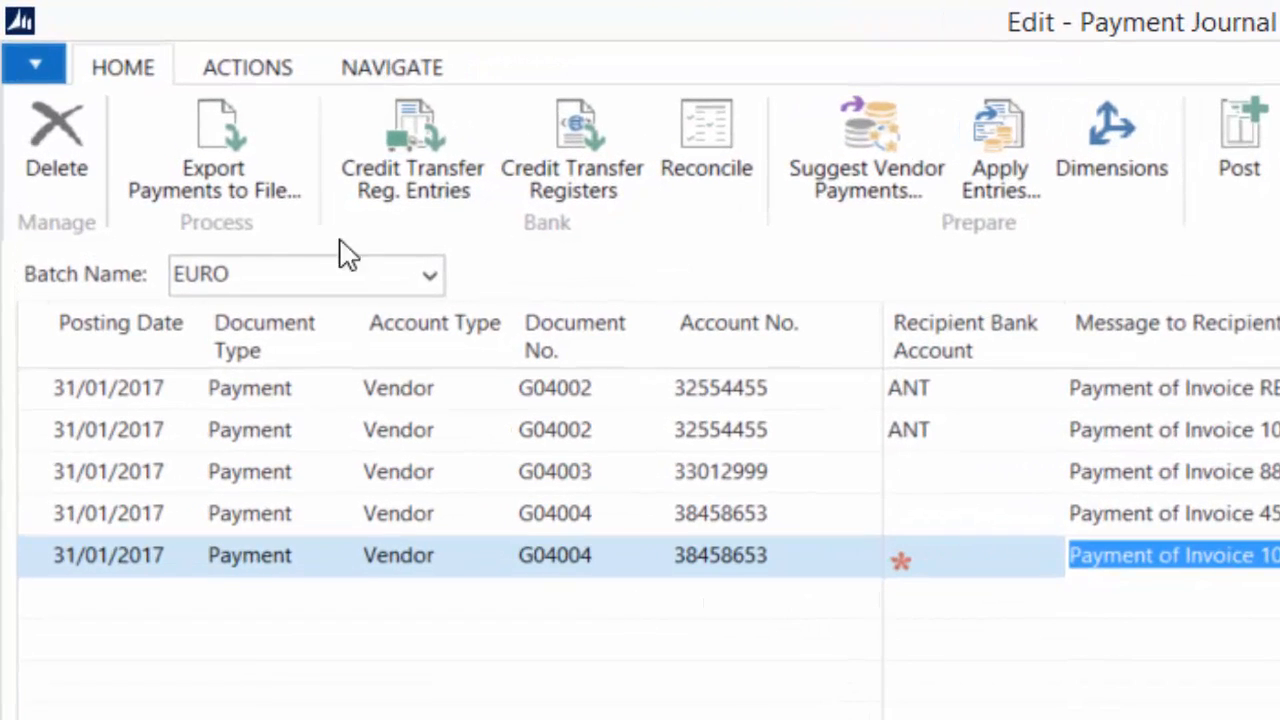
{"action": "left_click", "coordinate": [211, 174]}
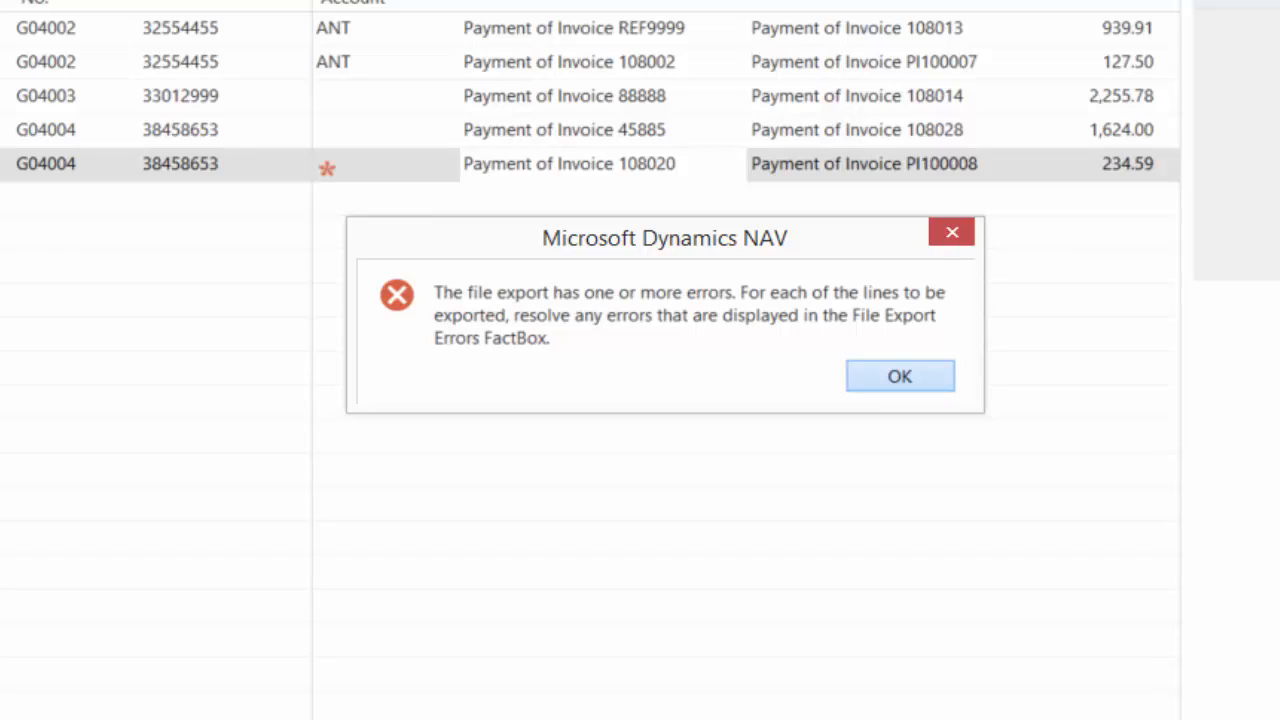
{"action": "left_click", "coordinate": [926, 385]}
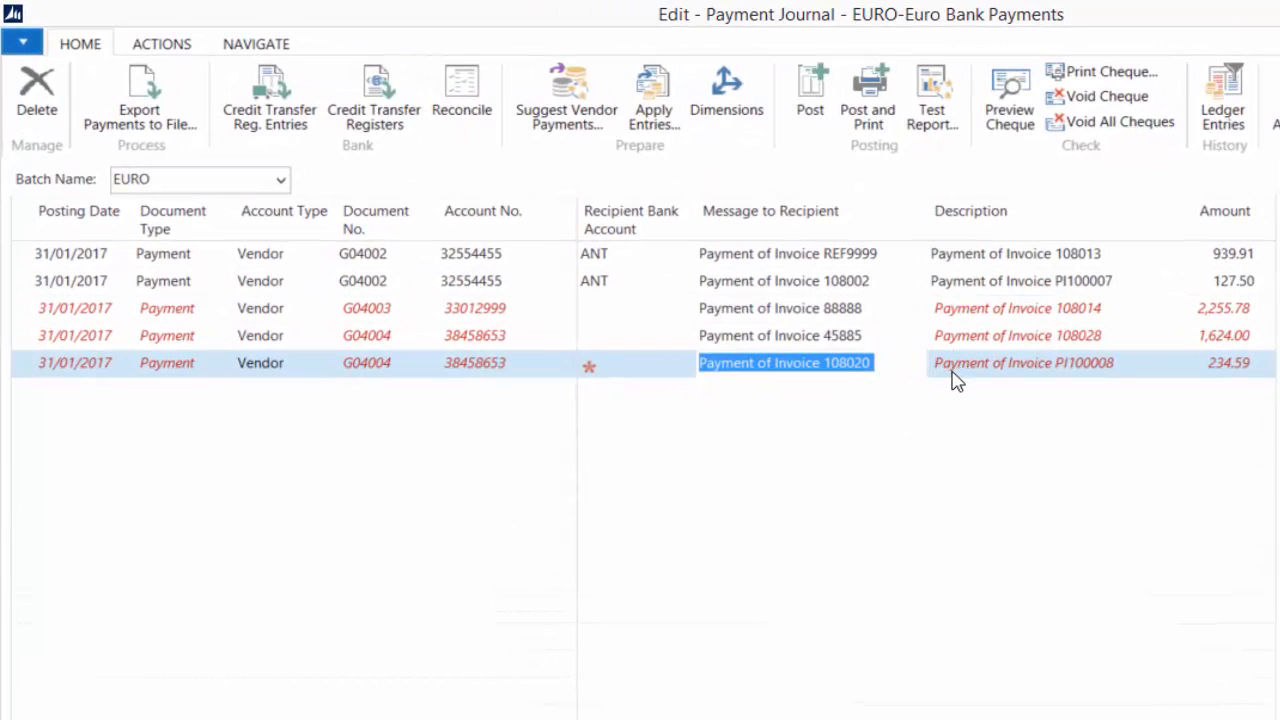
{"action": "left_click", "coordinate": [953, 365]}
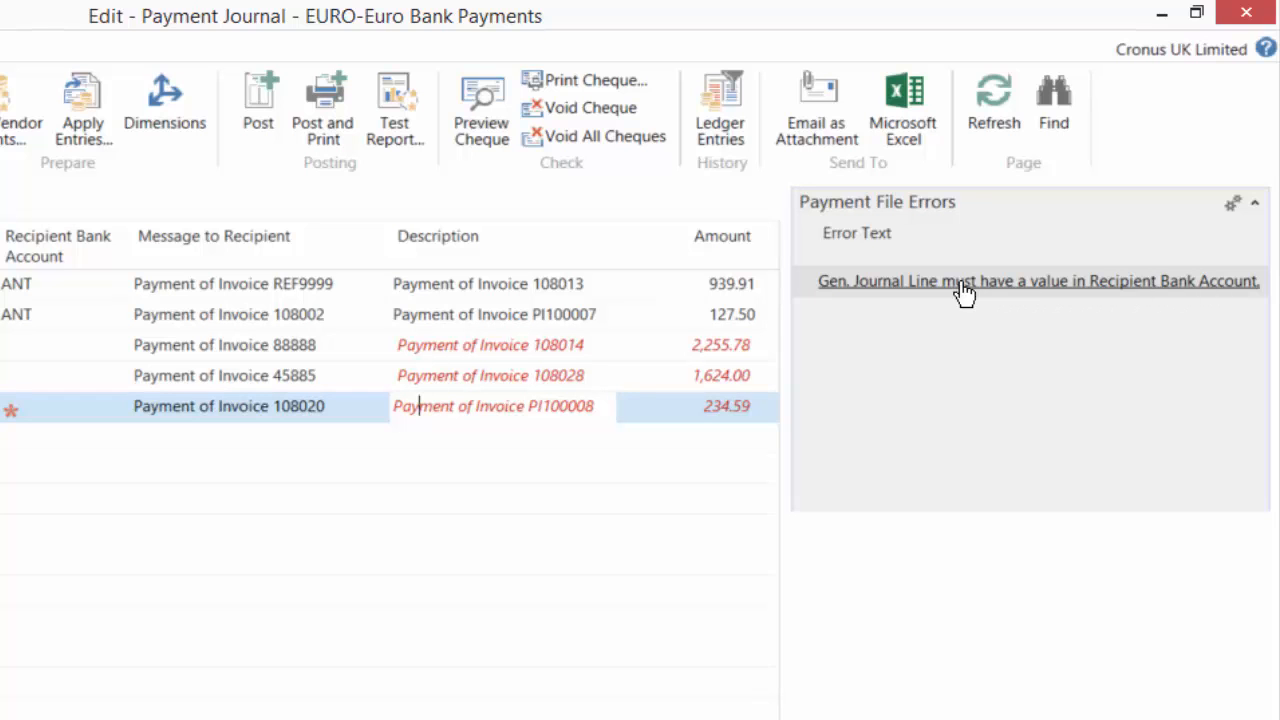
Set the recipient bank account to UTR on both G04004 payment lines and to ANT on the G04003 line
{"action": "left_click", "coordinate": [33, 345]}
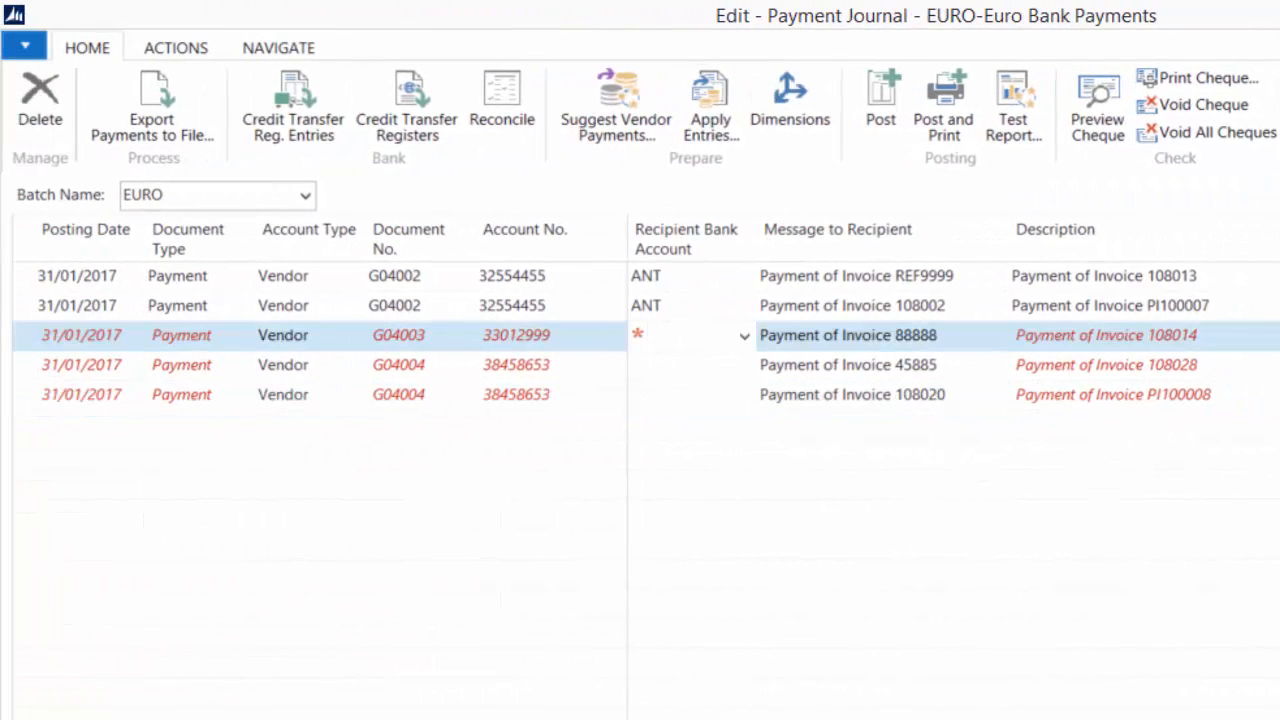
{"action": "key", "text": "Down"}
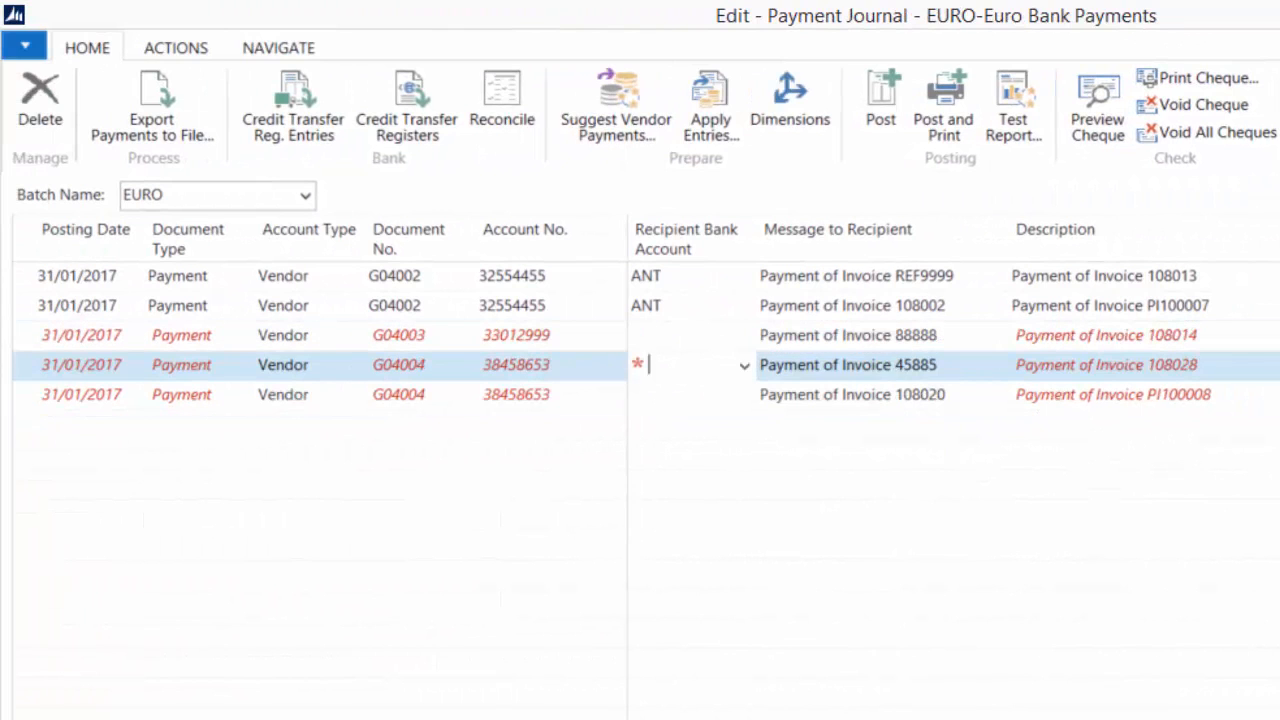
{"action": "key", "text": "Down"}
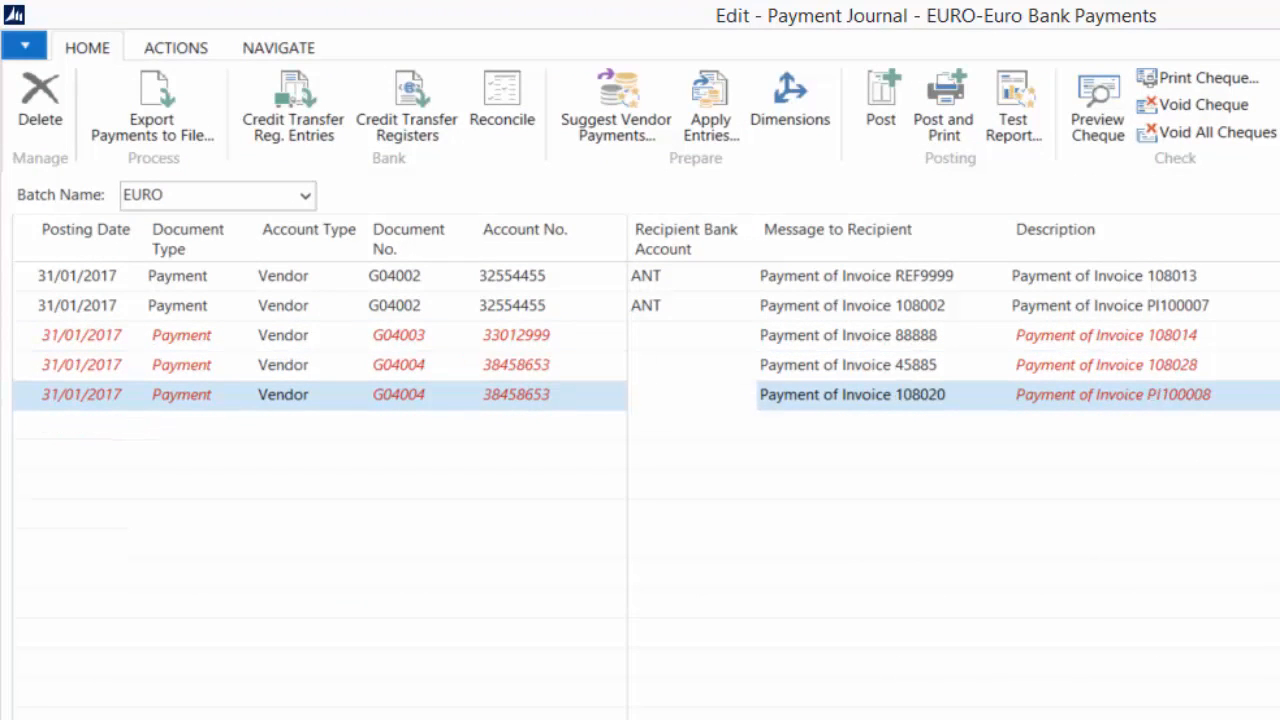
{"action": "left_click", "coordinate": [645, 367]}
{"action": "left_click", "coordinate": [744, 366]}
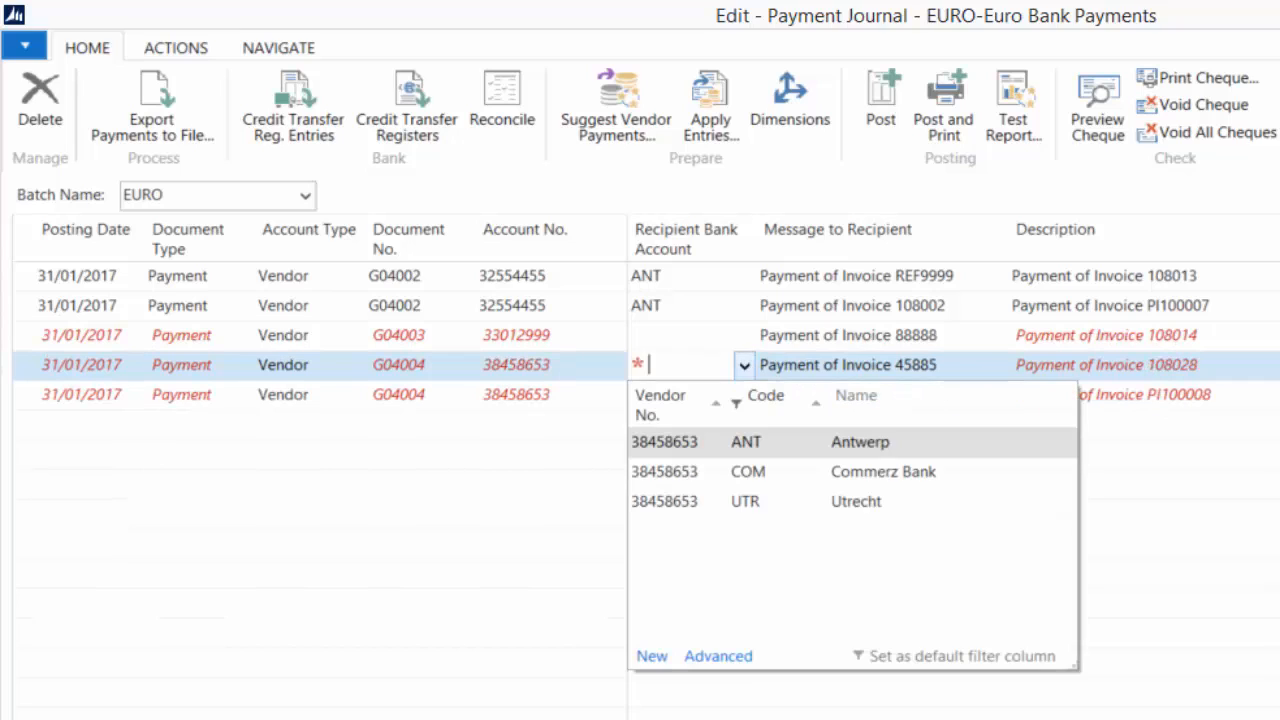
{"action": "left_click", "coordinate": [755, 503]}
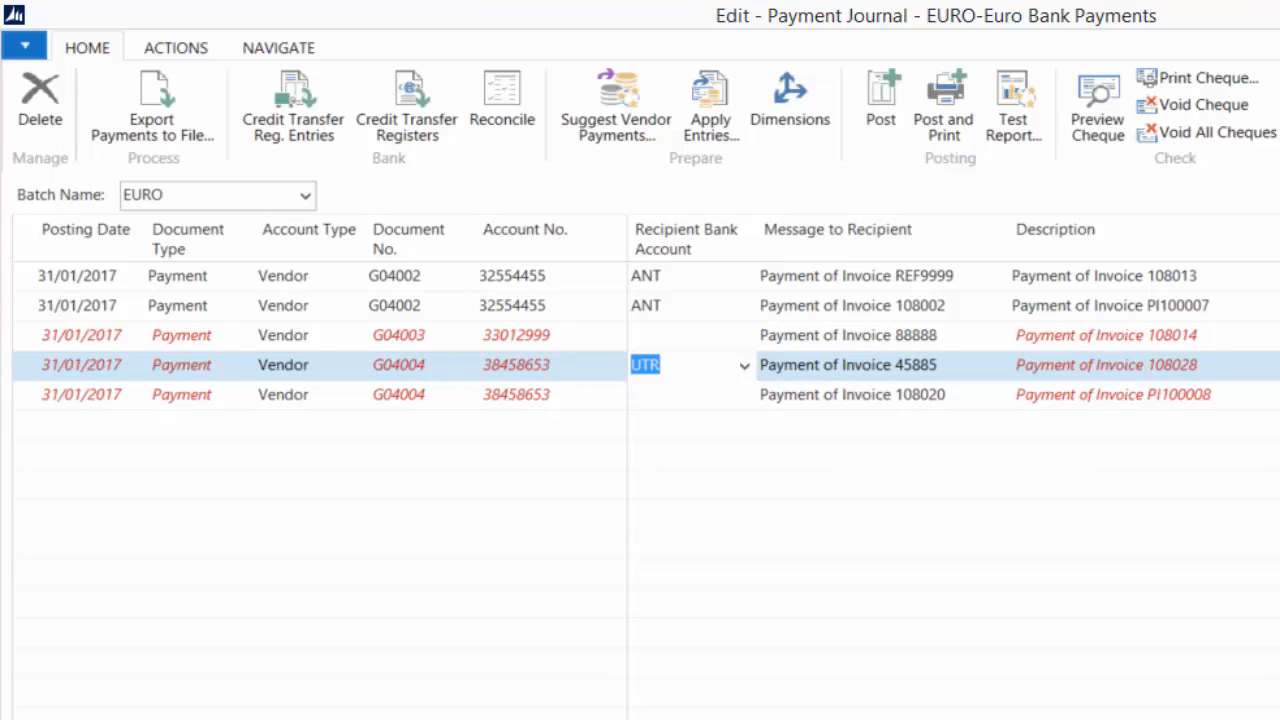
{"action": "key", "text": "Down"}
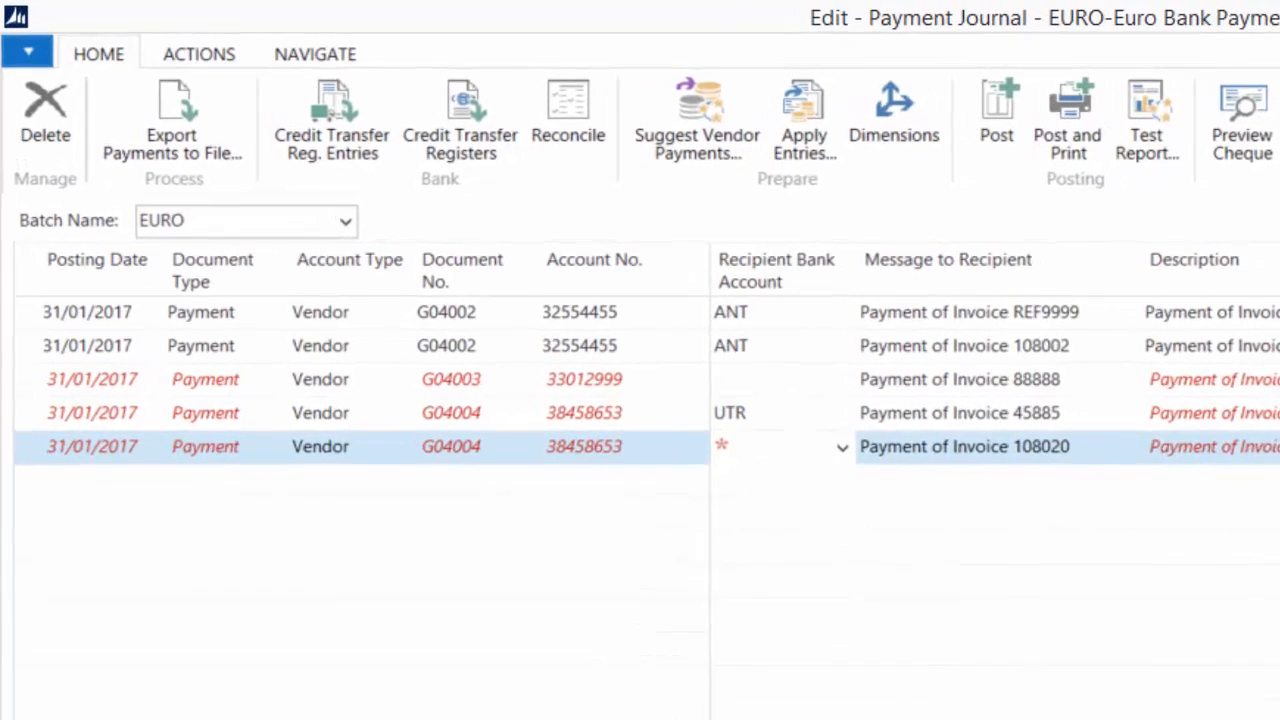
{"action": "key", "text": "F8"}
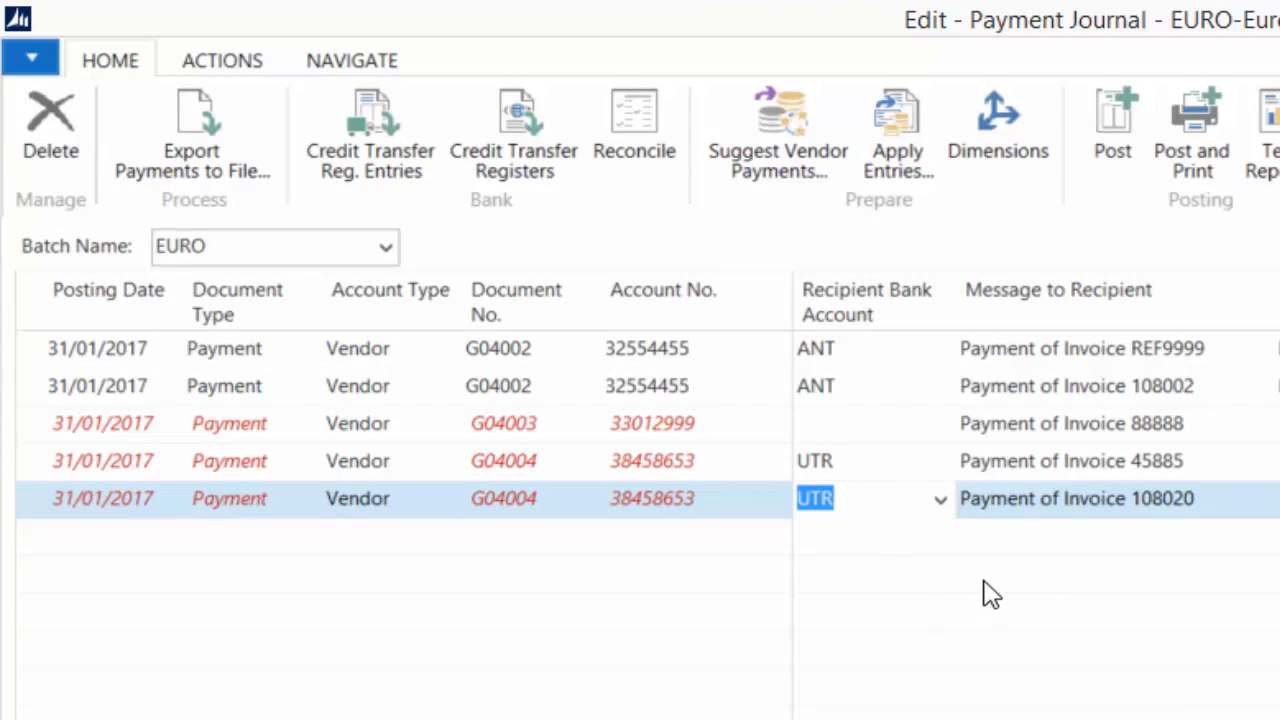
{"action": "left_click", "coordinate": [832, 423]}
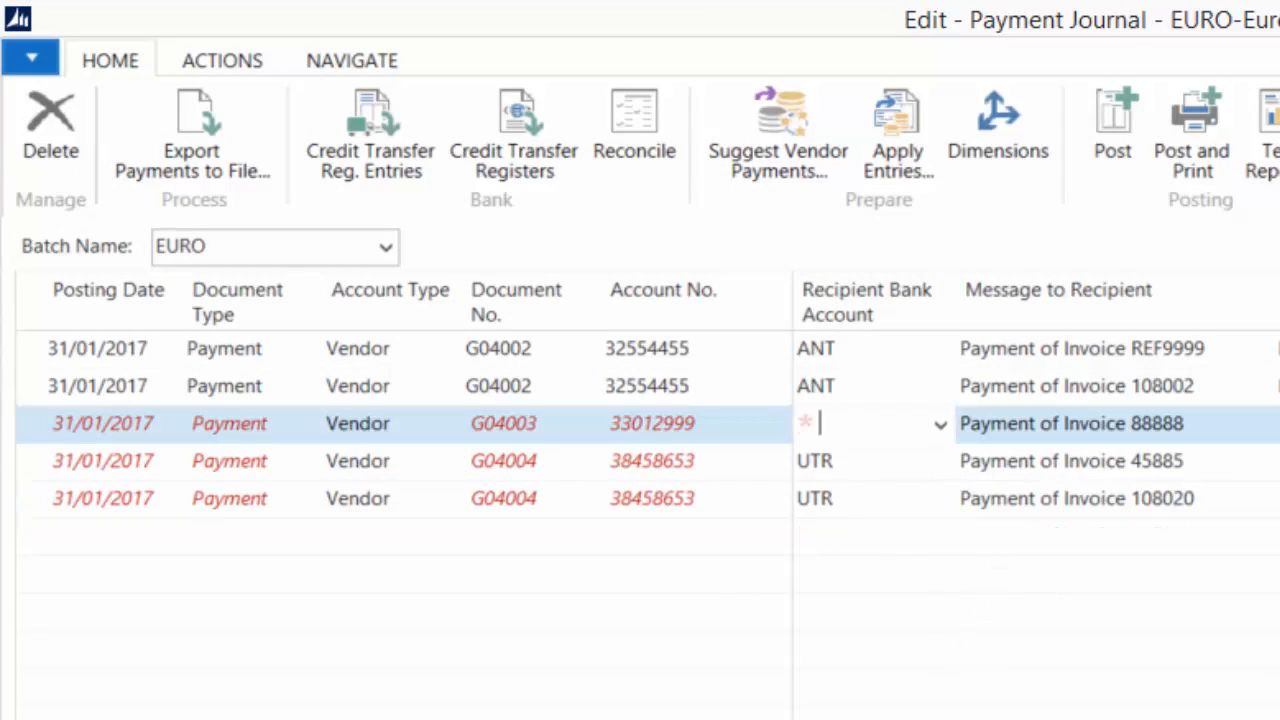
{"action": "type", "text": "ANT"}
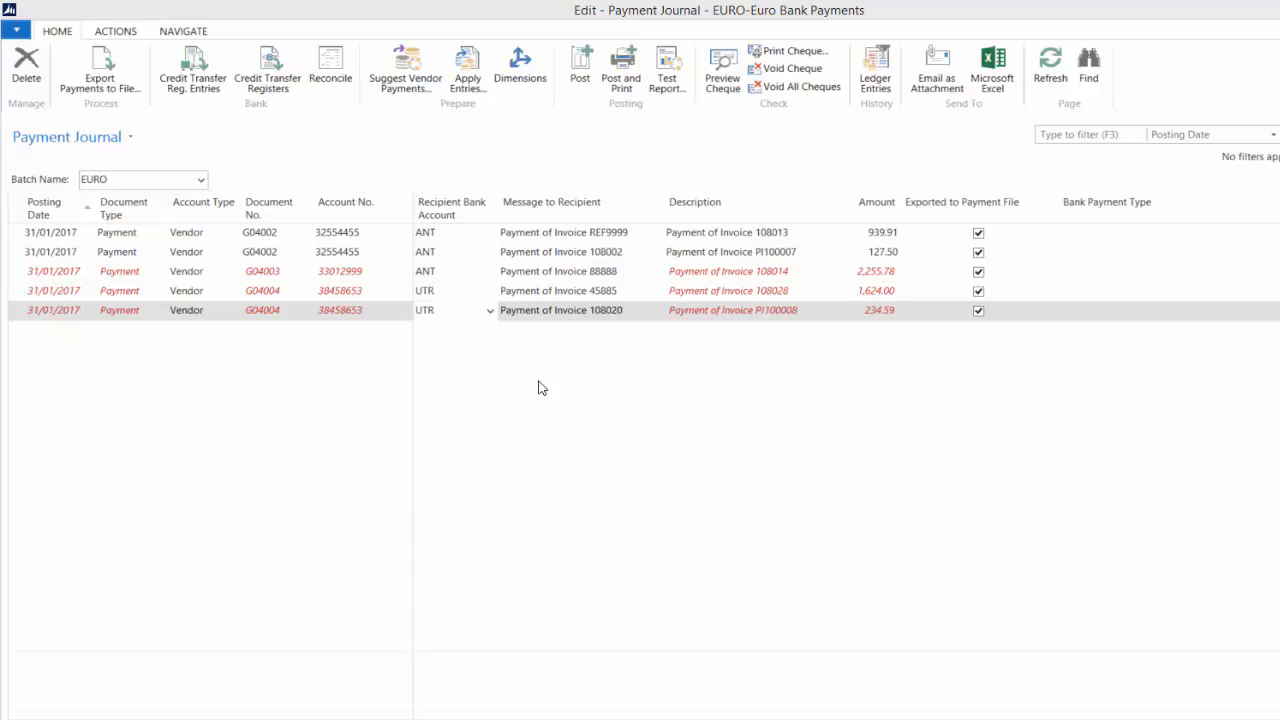
Export the payments to file, review the exported 1017.XML in Notepad and close it
{"action": "left_click", "coordinate": [729, 437]}
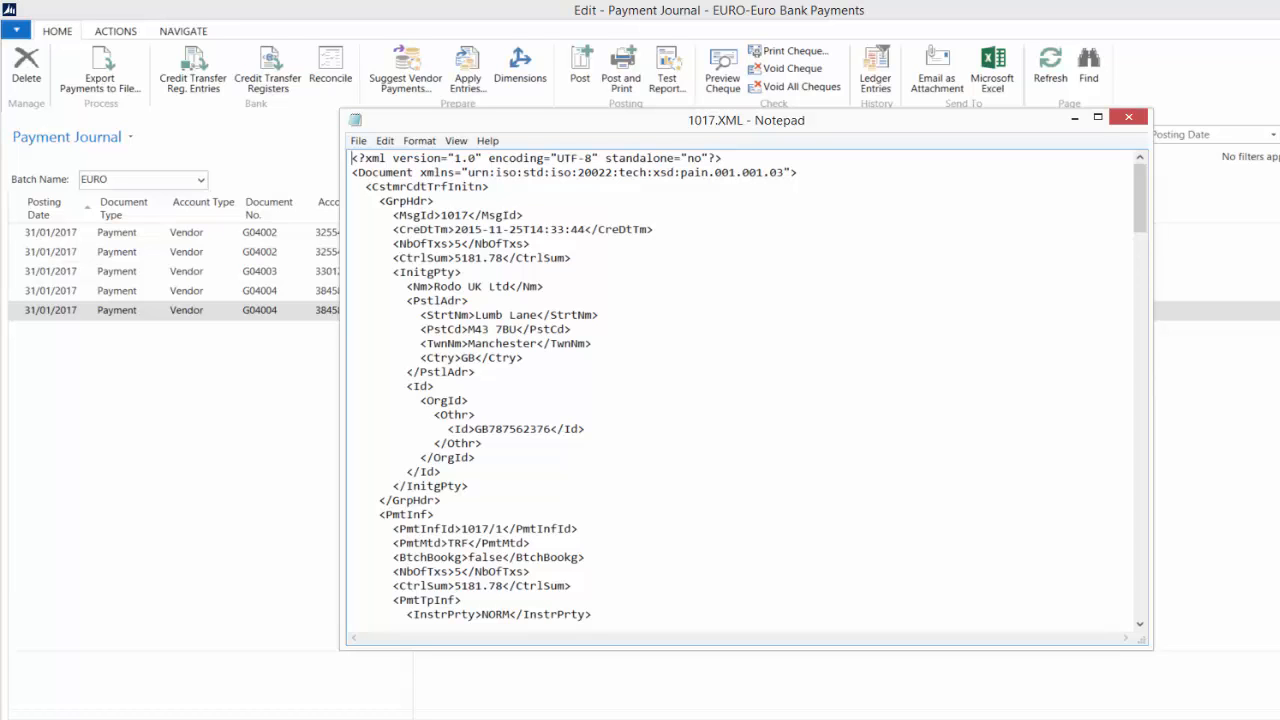
{"action": "scroll", "coordinate": [734, 437], "scroll_direction": "down", "scroll_amount": 20}
{"action": "scroll", "coordinate": [734, 437], "scroll_direction": "up", "scroll_amount": 20}
{"action": "right_click", "coordinate": [988, 260]}
{"action": "left_click", "coordinate": [1128, 117]}
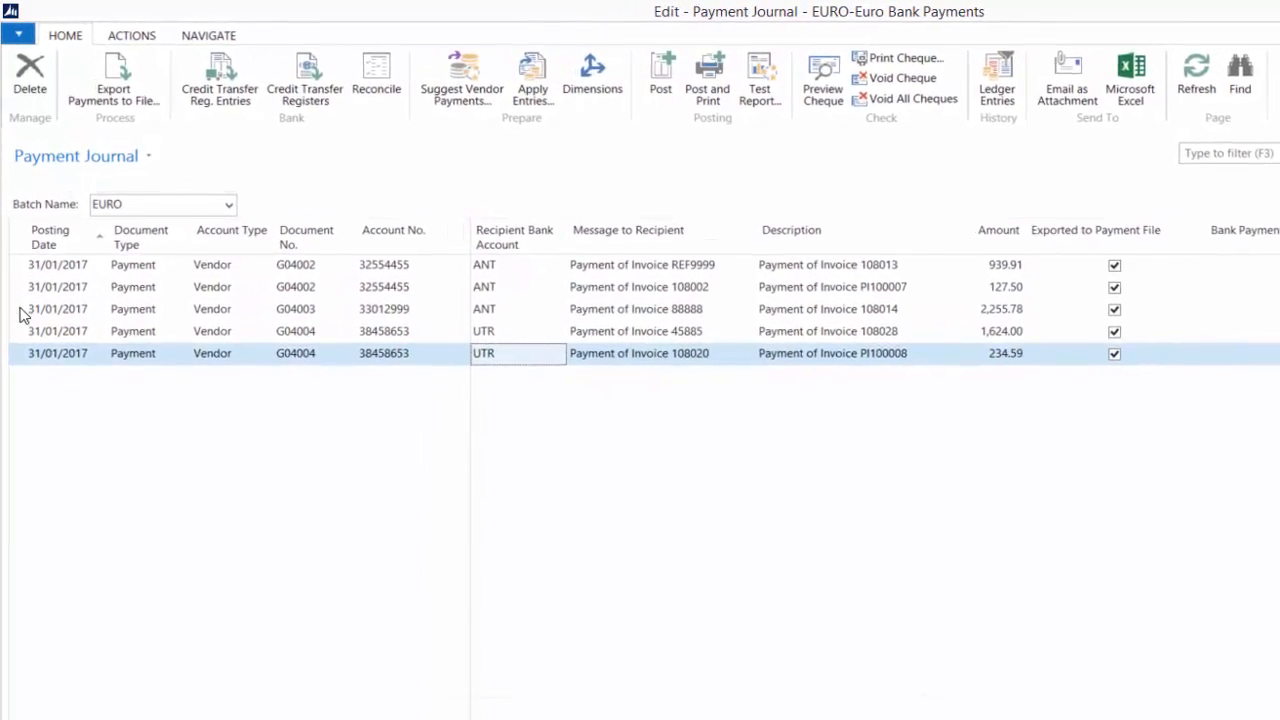
Delete the G04003 payment line for invoice 88888 from the EURO payment journal
{"action": "left_click", "coordinate": [12, 318]}
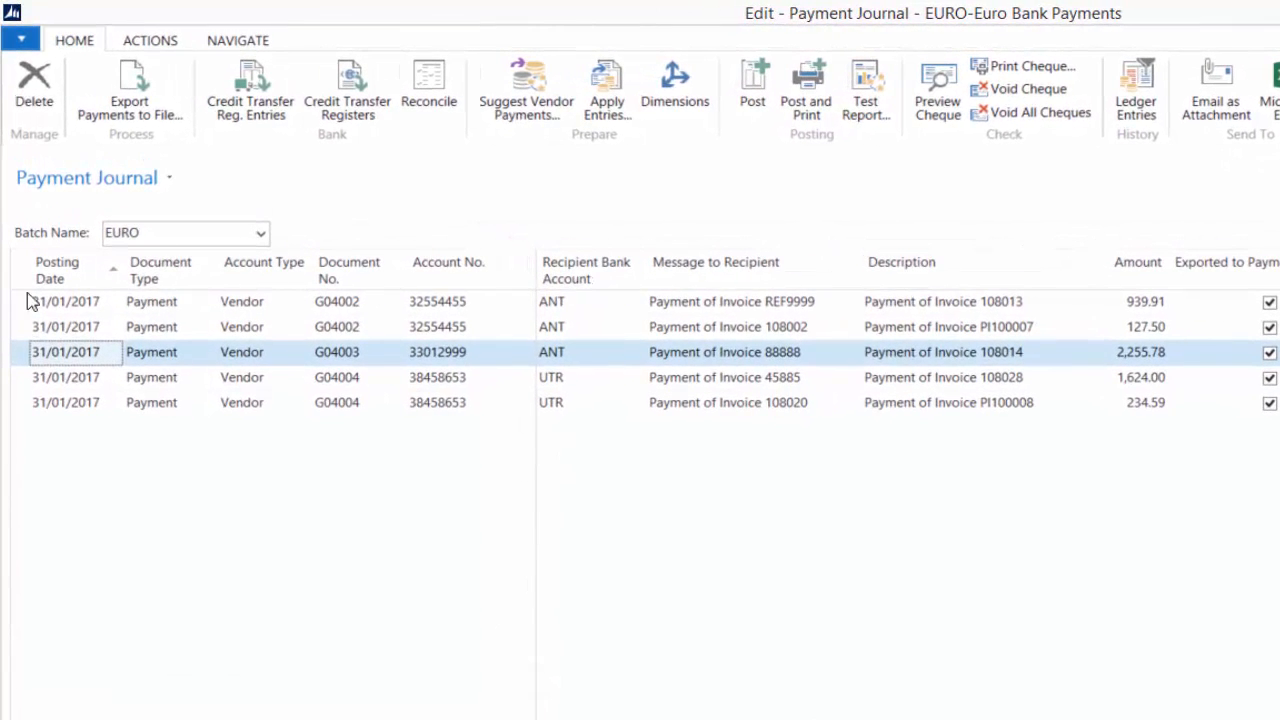
{"action": "left_click", "coordinate": [38, 108]}
{"action": "left_click", "coordinate": [960, 558]}
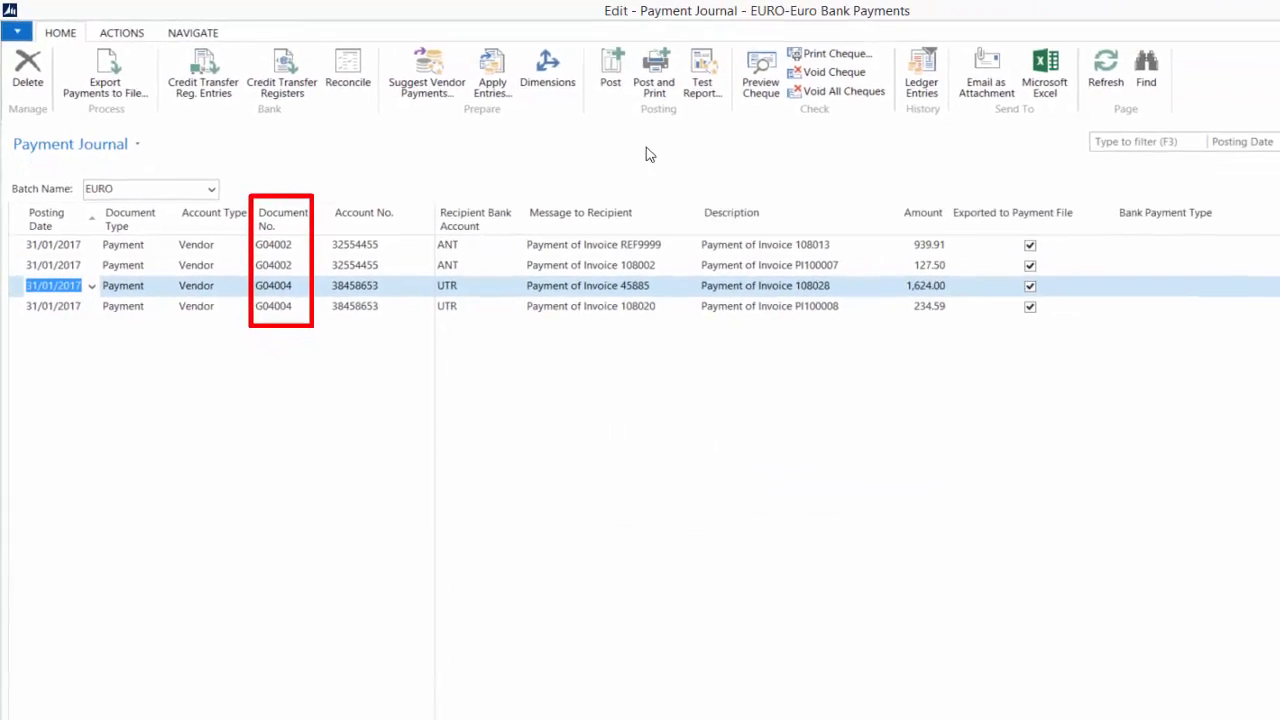
Try to post the remaining EURO payment journal lines with their existing document numbers
{"action": "left_click", "coordinate": [610, 75]}
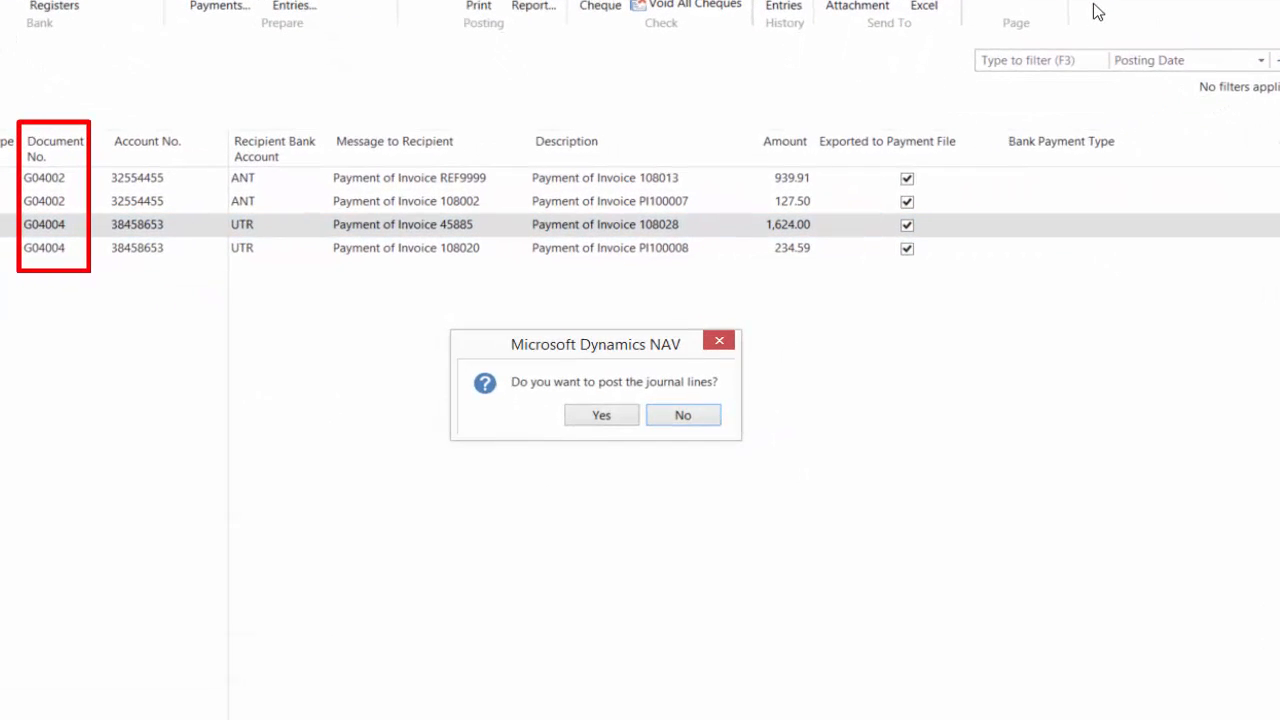
{"action": "left_click", "coordinate": [610, 415]}
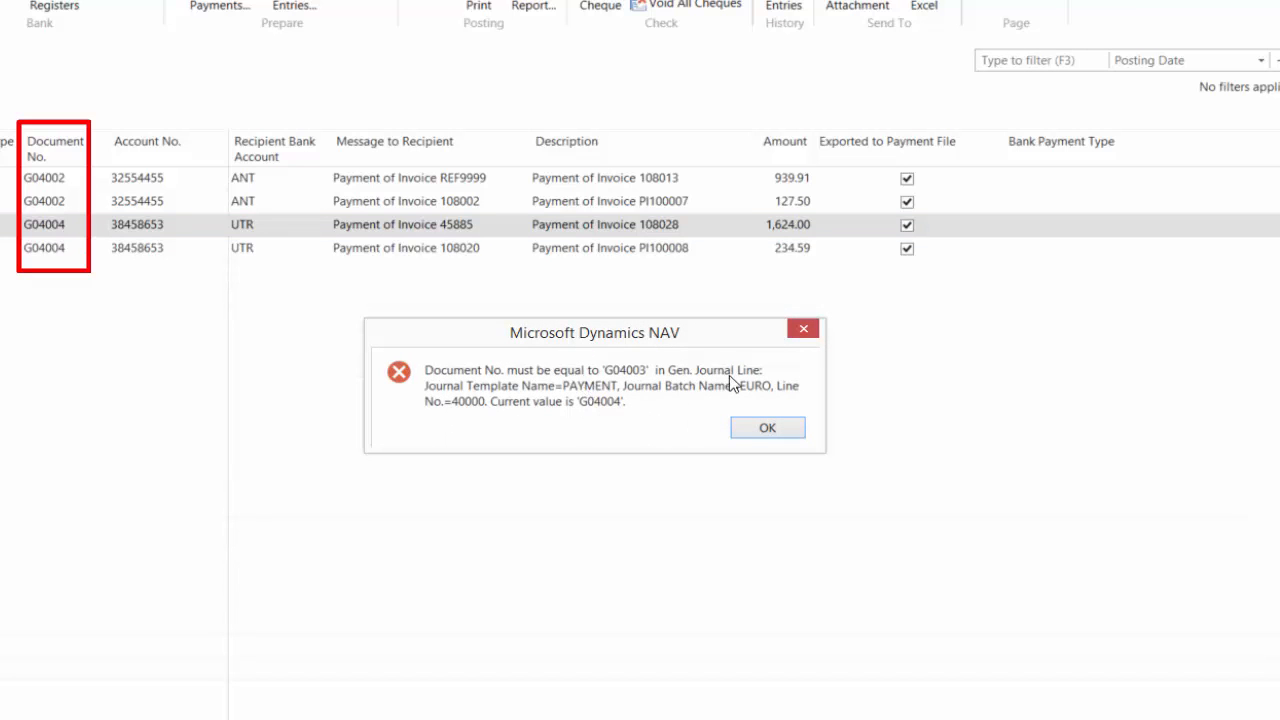
{"action": "left_click", "coordinate": [767, 427]}
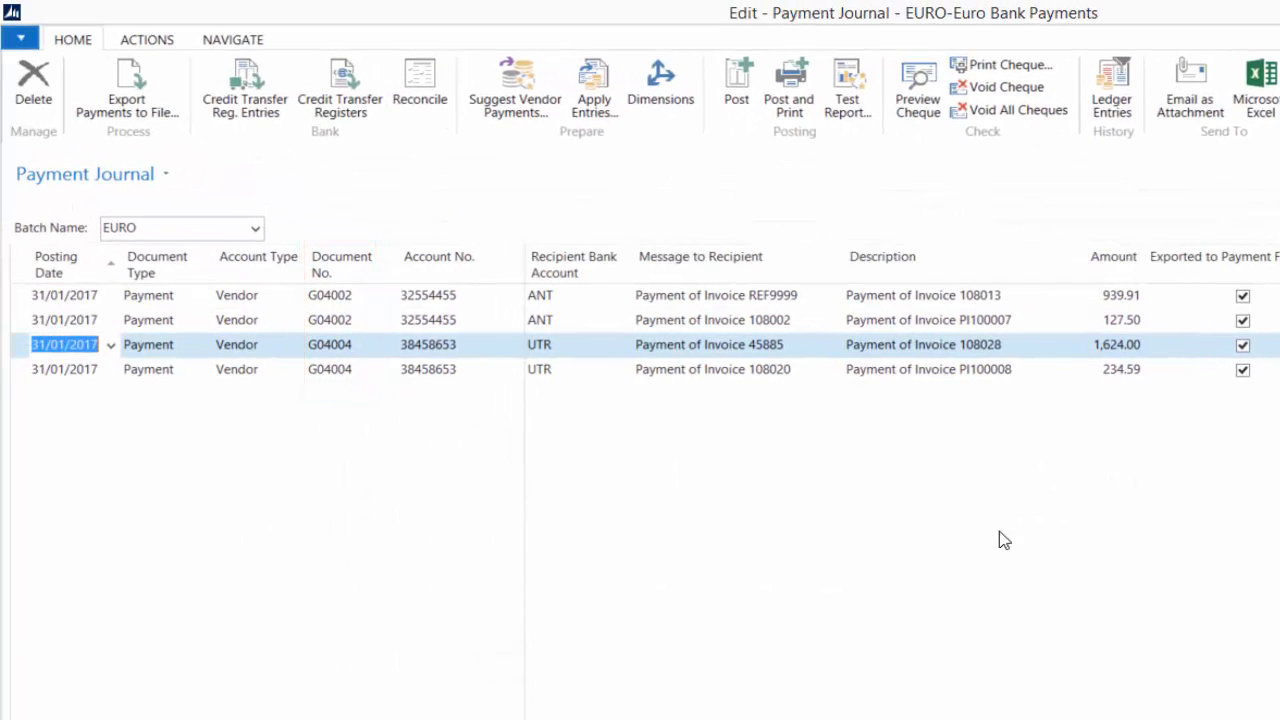
Renumber the document numbers of all four remaining lines in the EURO payment journal
{"action": "left_click", "coordinate": [160, 40]}
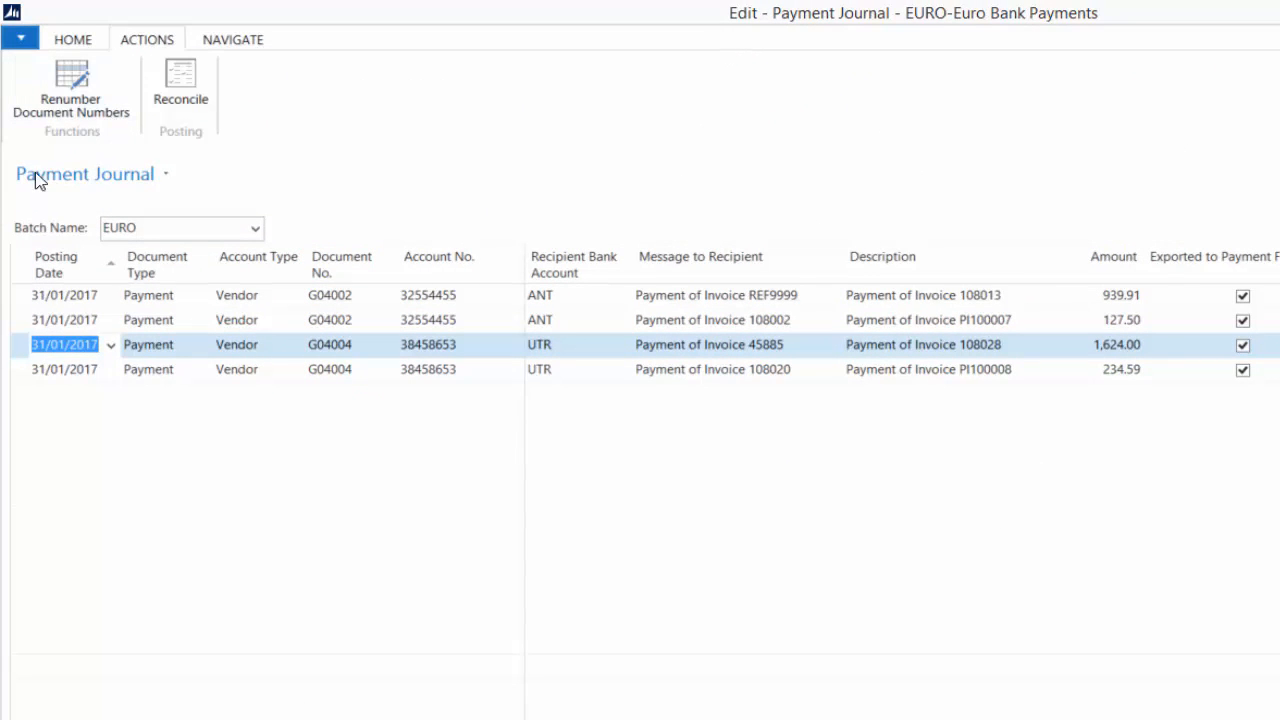
{"action": "left_click_drag", "start_coordinate": [19, 357], "coordinate": [20, 284]}
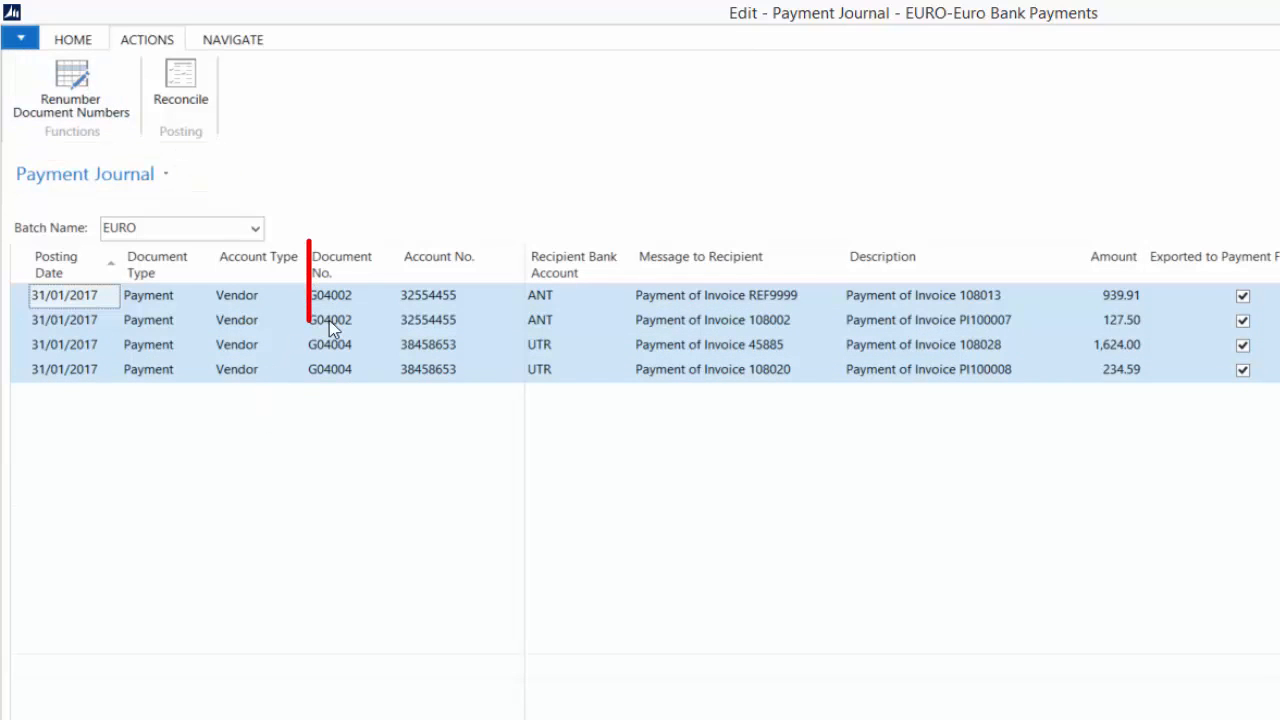
{"action": "left_click", "coordinate": [92, 120]}
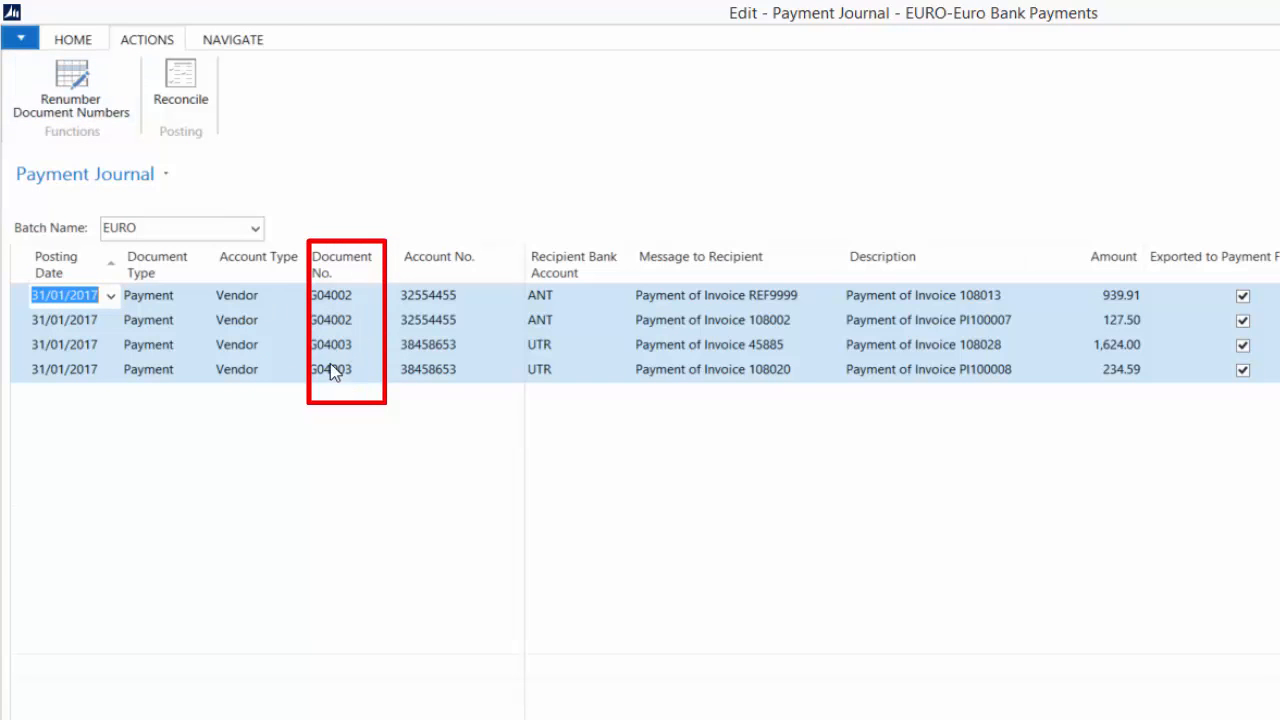
Post the four renumbered payment lines of the EURO payment journal
{"action": "left_click", "coordinate": [90, 41]}
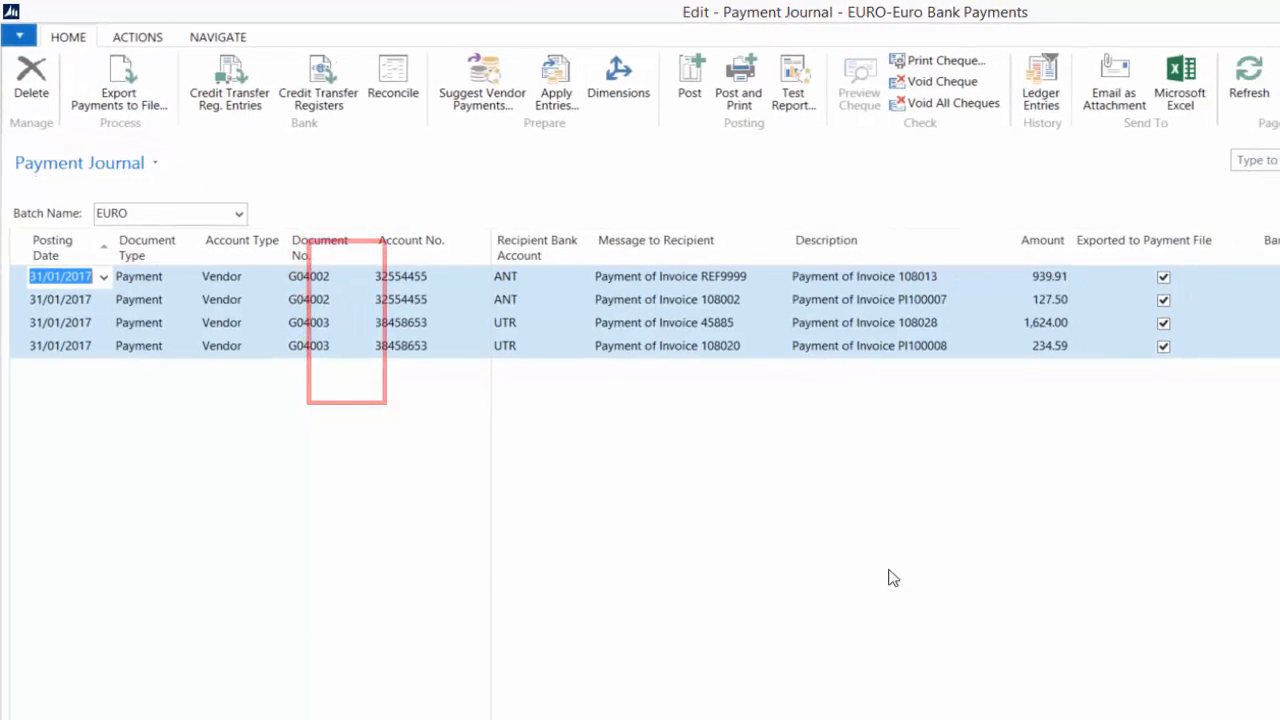
{"action": "left_click", "coordinate": [736, 80]}
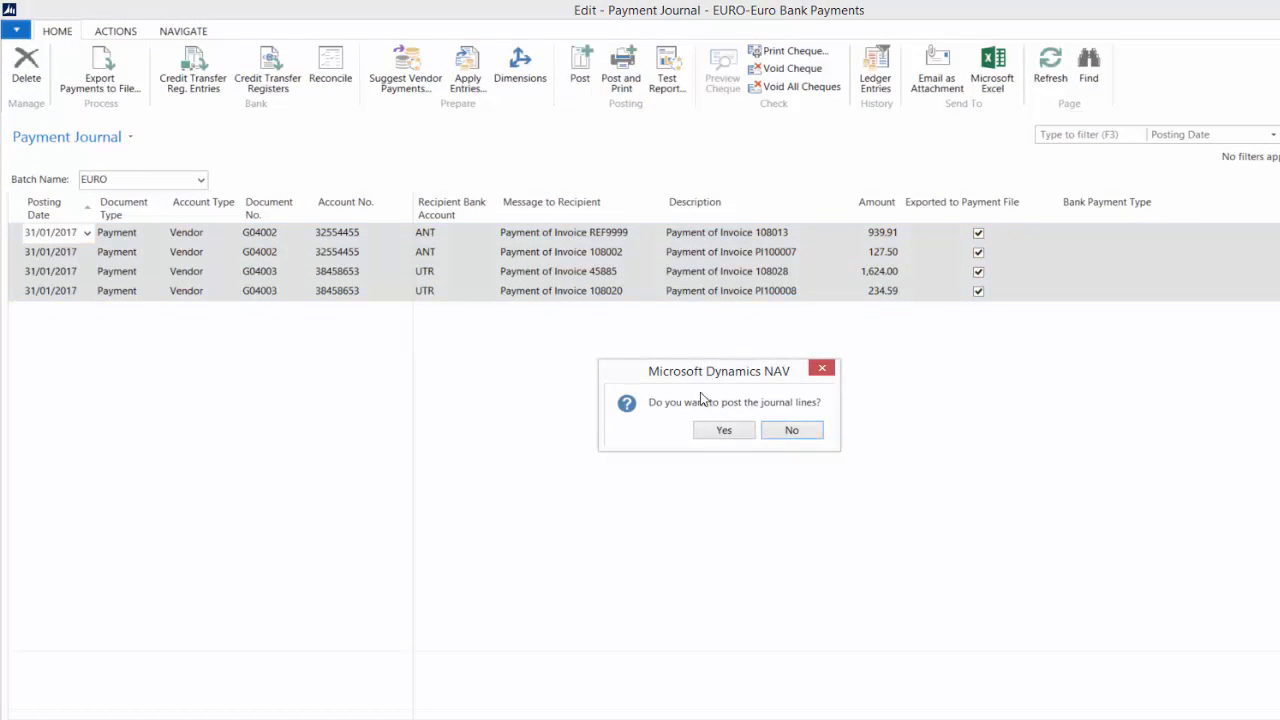
{"action": "left_click", "coordinate": [717, 436]}
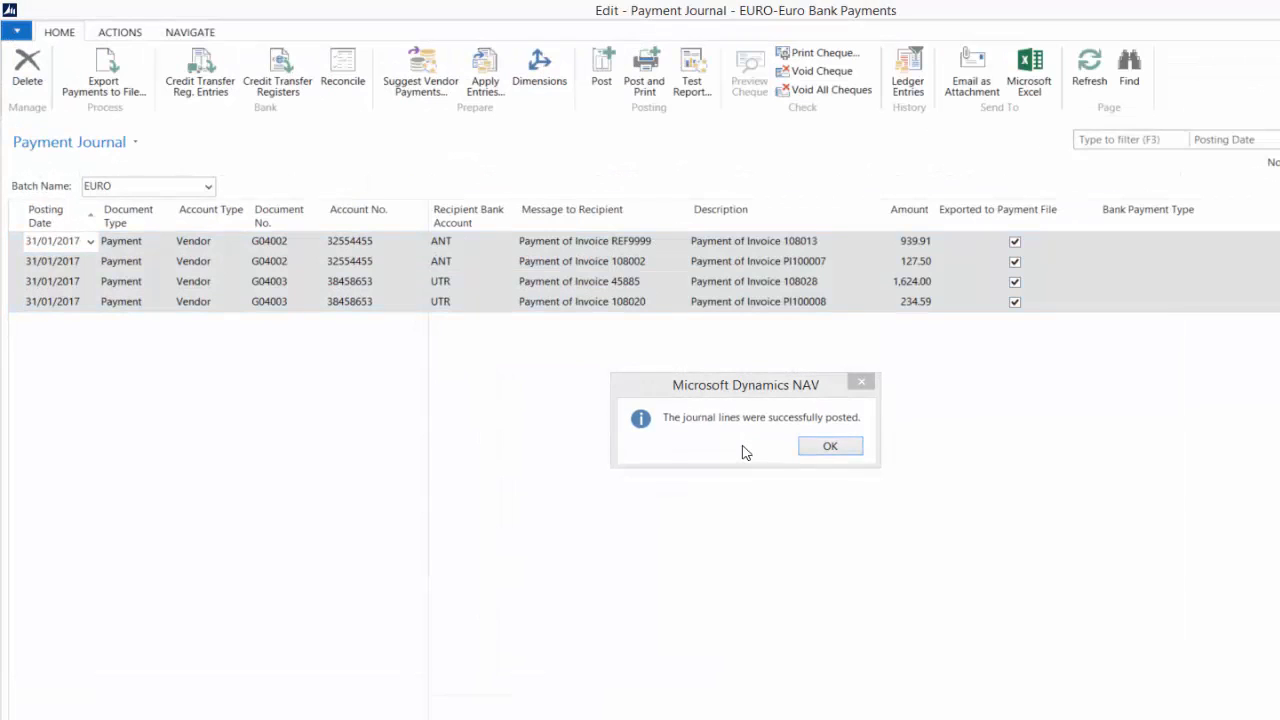
{"action": "left_click", "coordinate": [818, 448]}
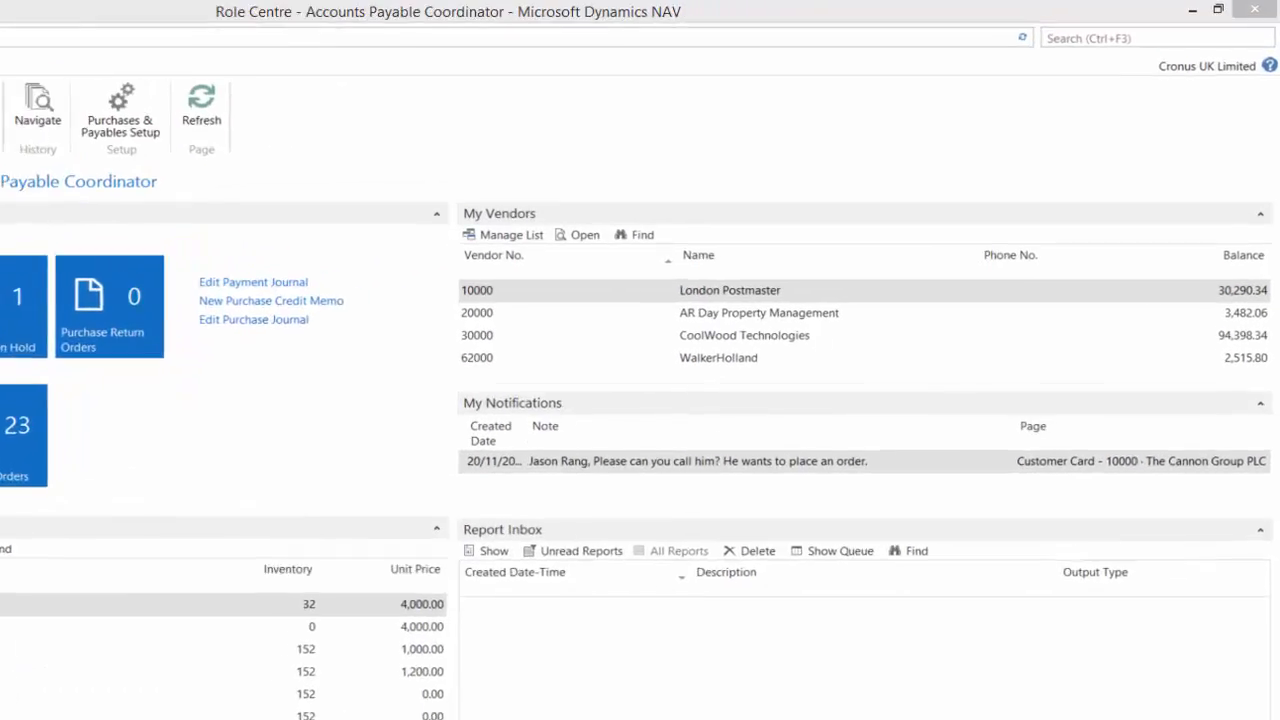
Find the credit transfer registers and view the transfer entries of register 1017
{"action": "key", "text": "ctrl+F3"}
{"action": "type", "text": "cred trans reg"}
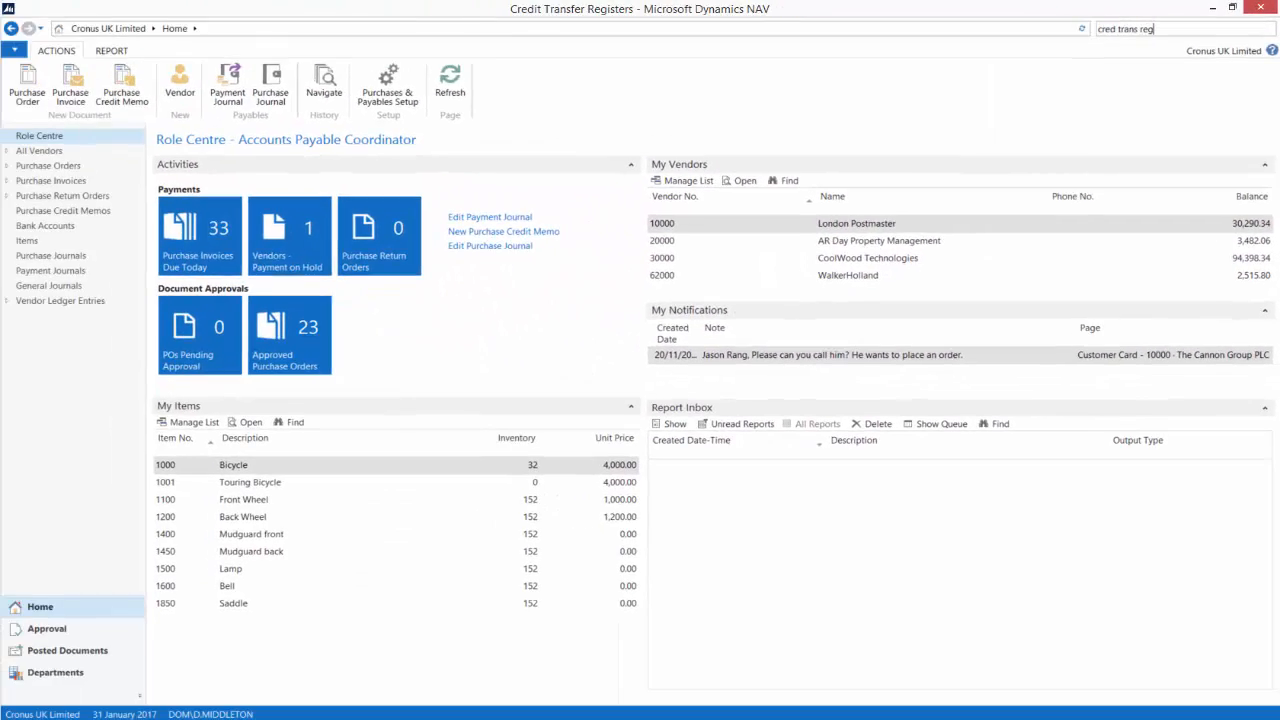
{"action": "key", "text": "Return"}
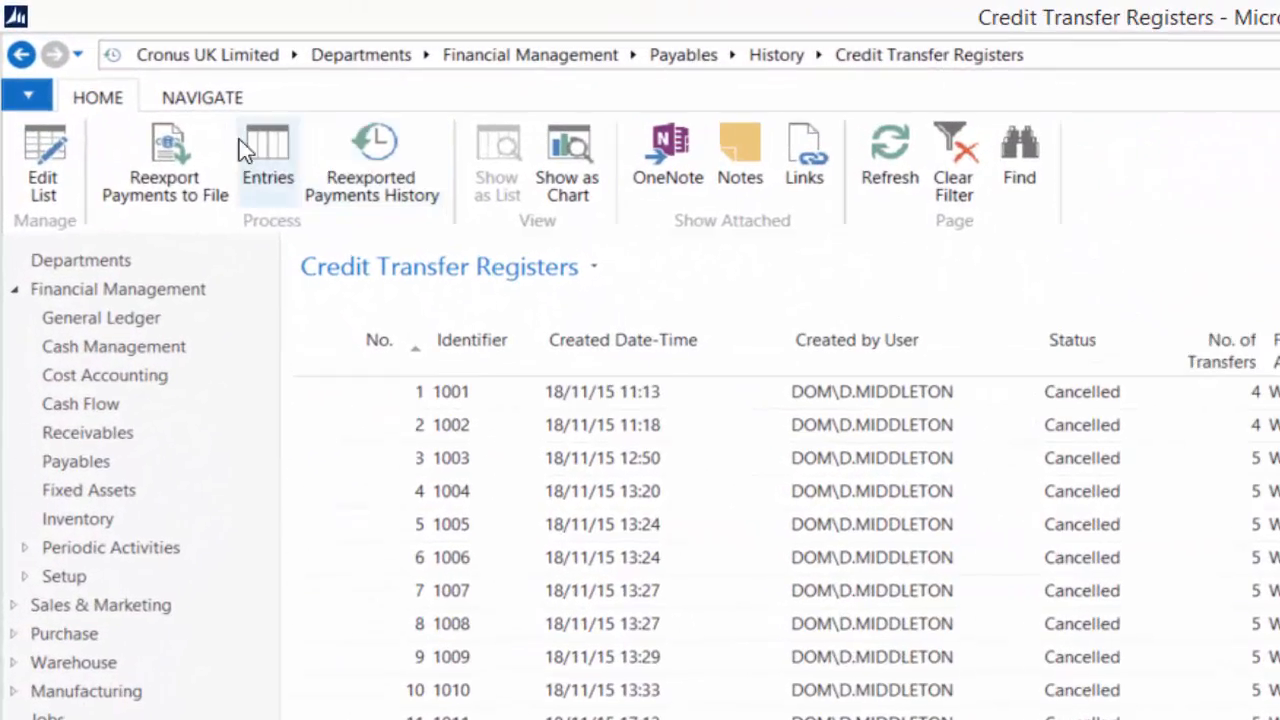
{"action": "left_click", "coordinate": [268, 160]}
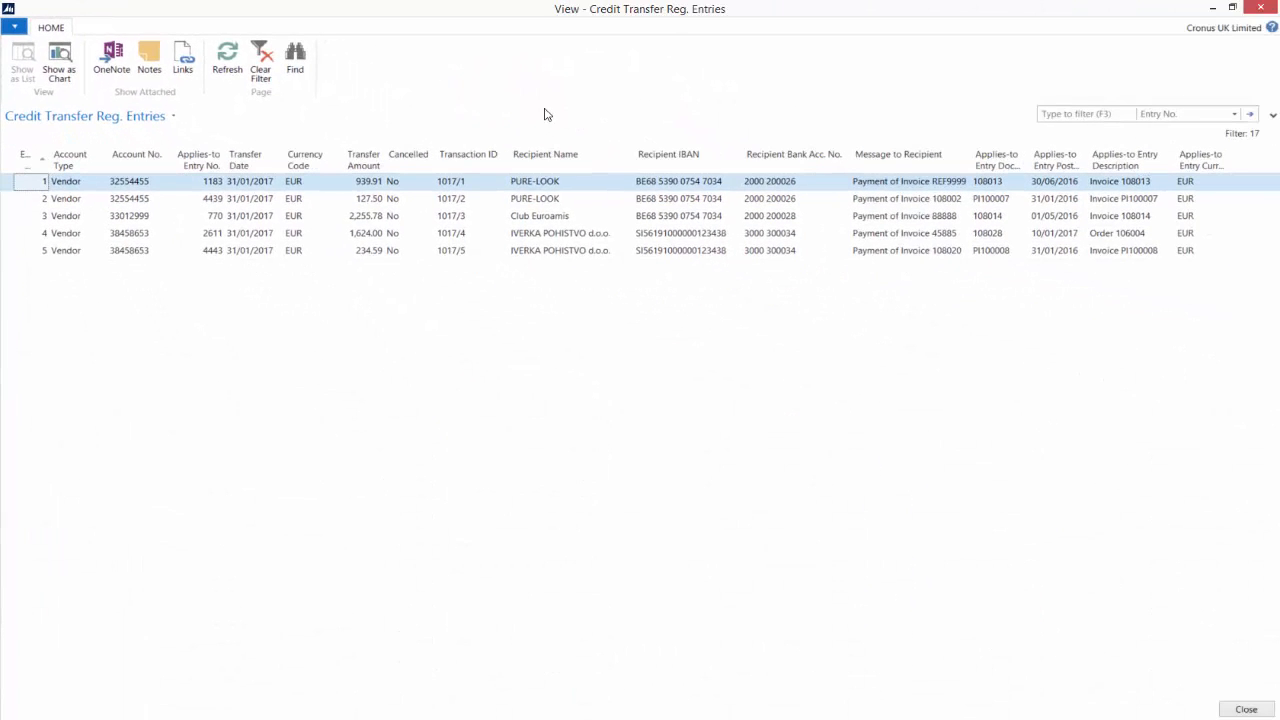